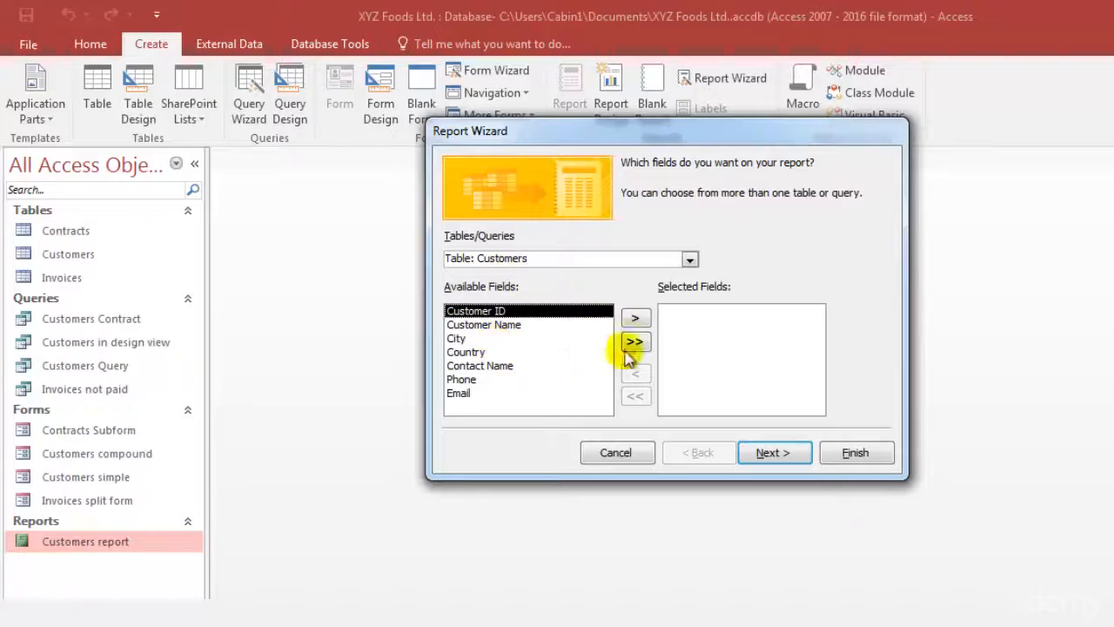
Add the Customer ID, City and Phone fields from the Customers table to the report
click(635, 319)
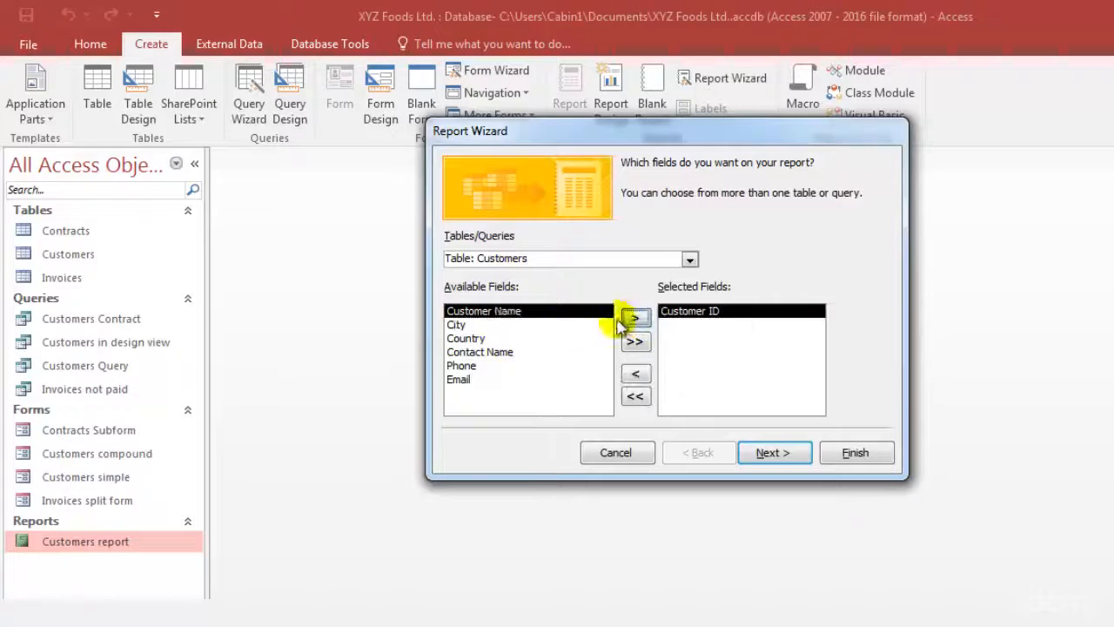
click(557, 324)
click(635, 317)
click(507, 352)
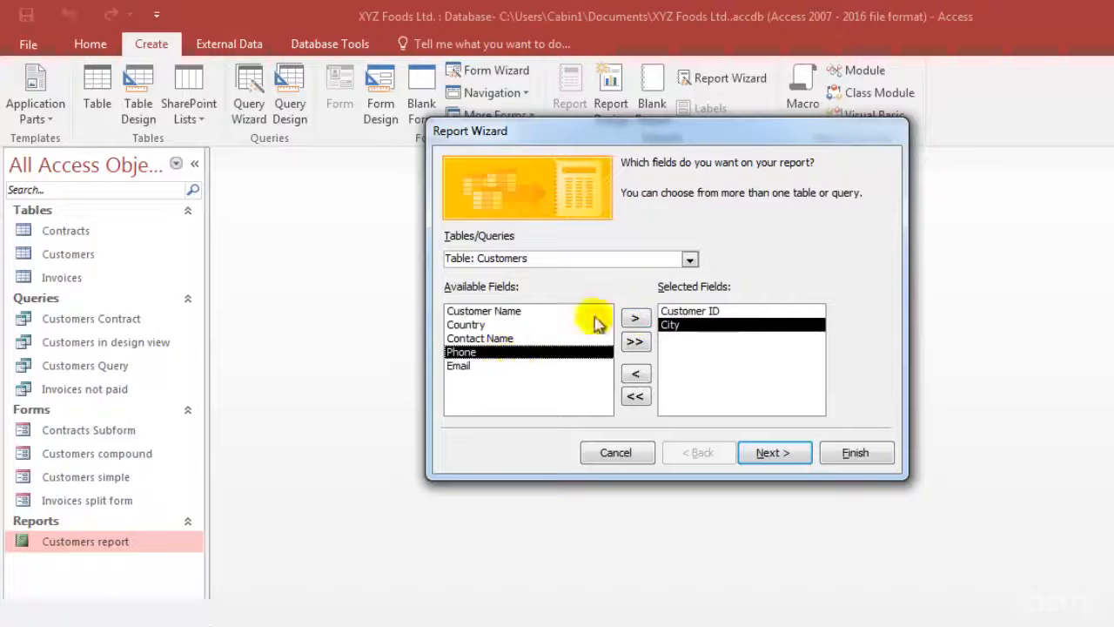
click(637, 318)
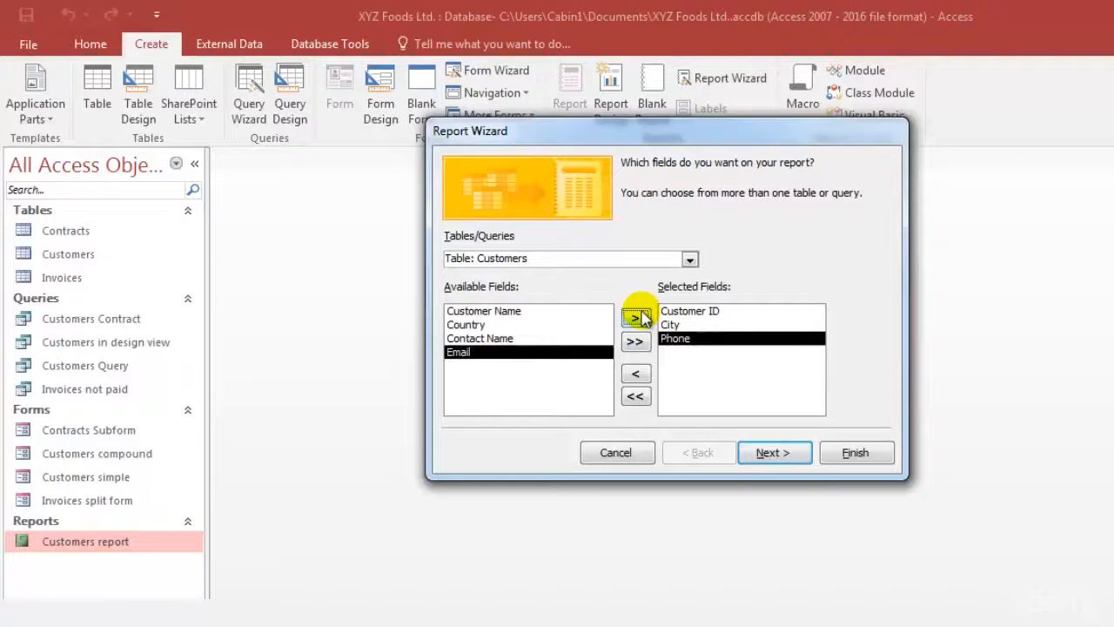
Add the Order ID, Sales date, Contracts Amount and Product ID fields from the Contracts table to the report
click(689, 258)
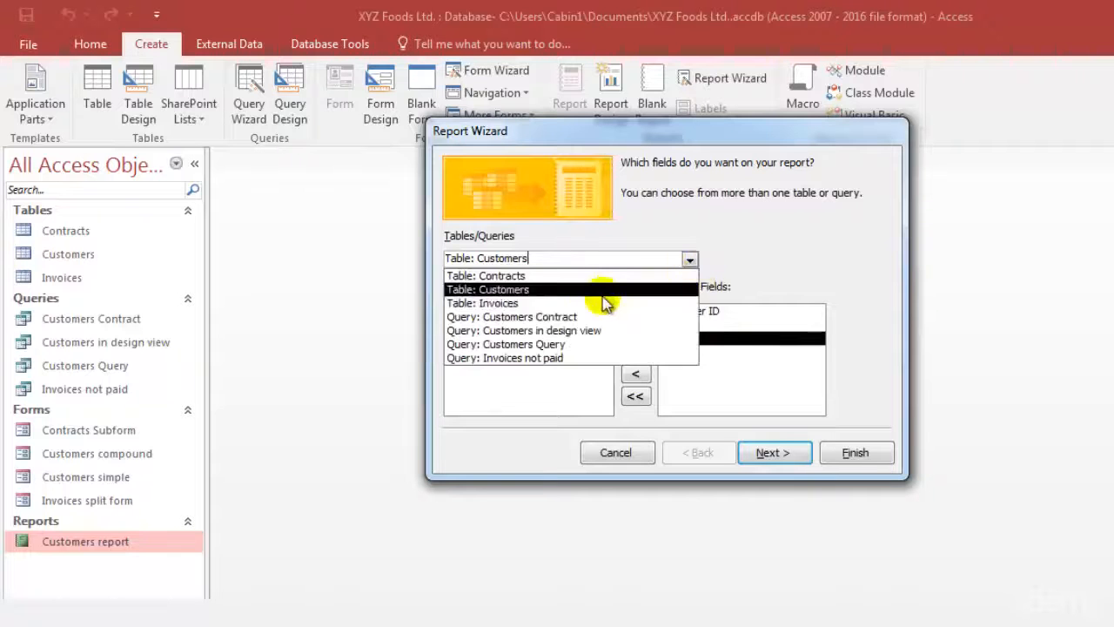
click(557, 276)
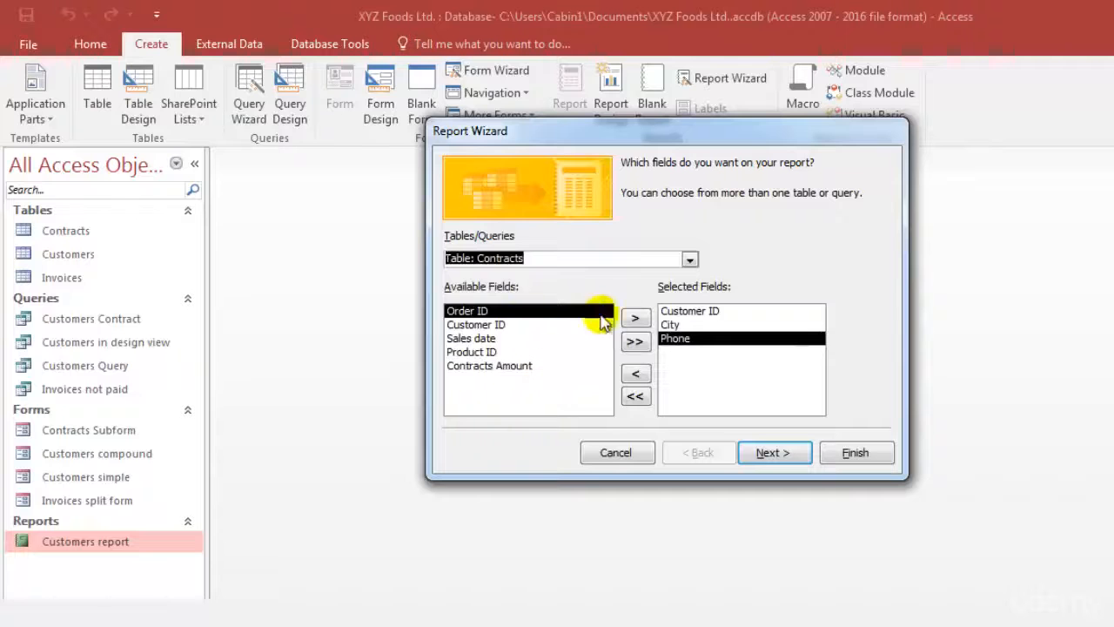
click(635, 319)
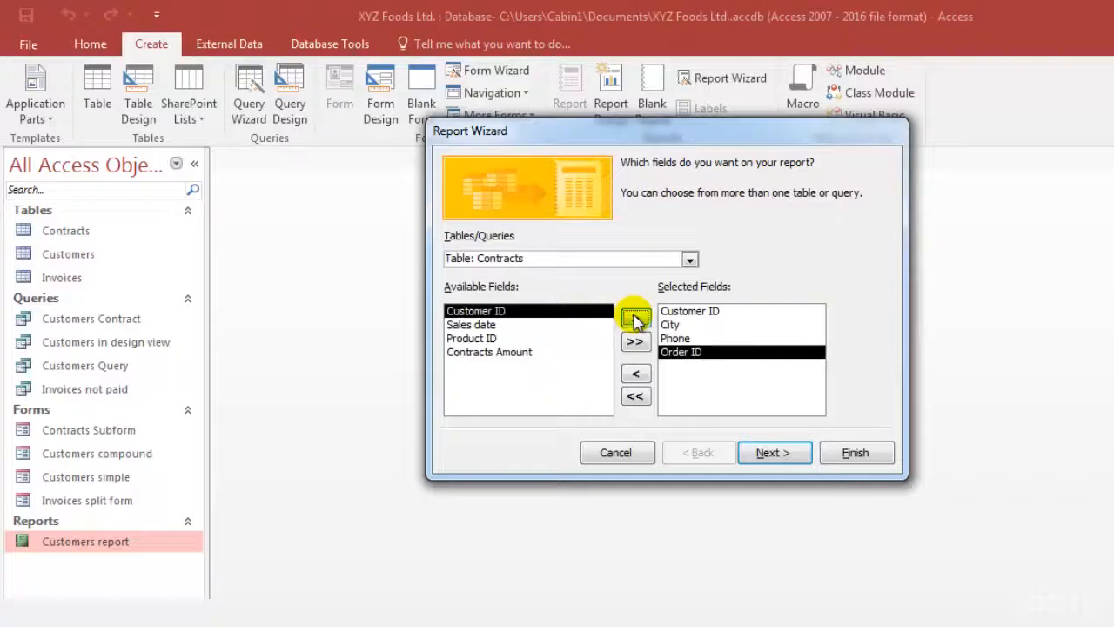
click(484, 324)
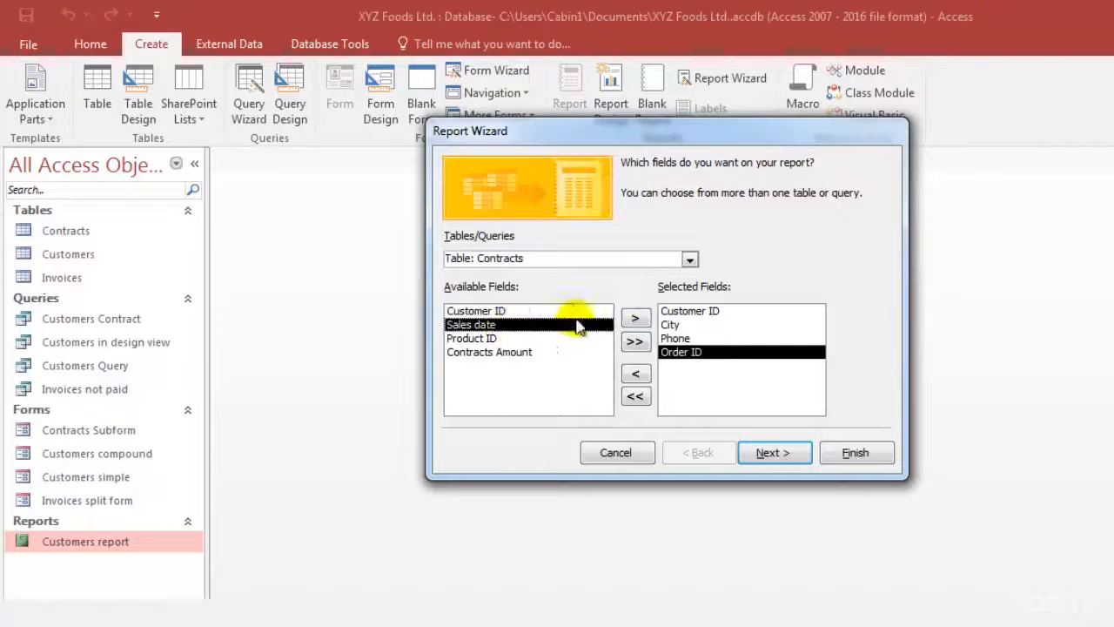
click(632, 320)
click(522, 339)
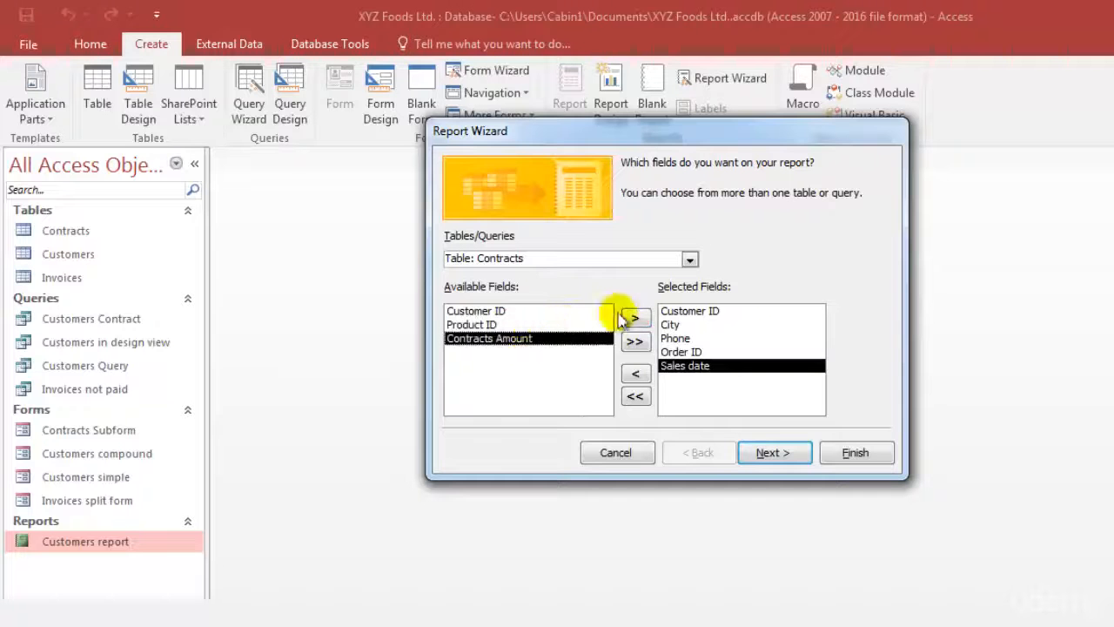
click(635, 319)
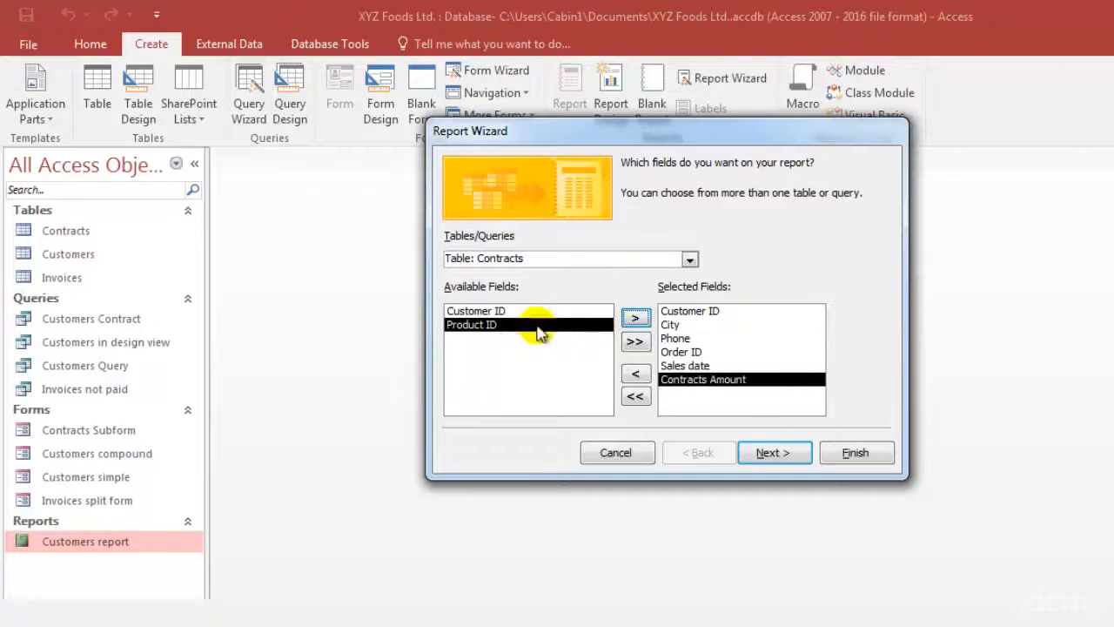
click(634, 319)
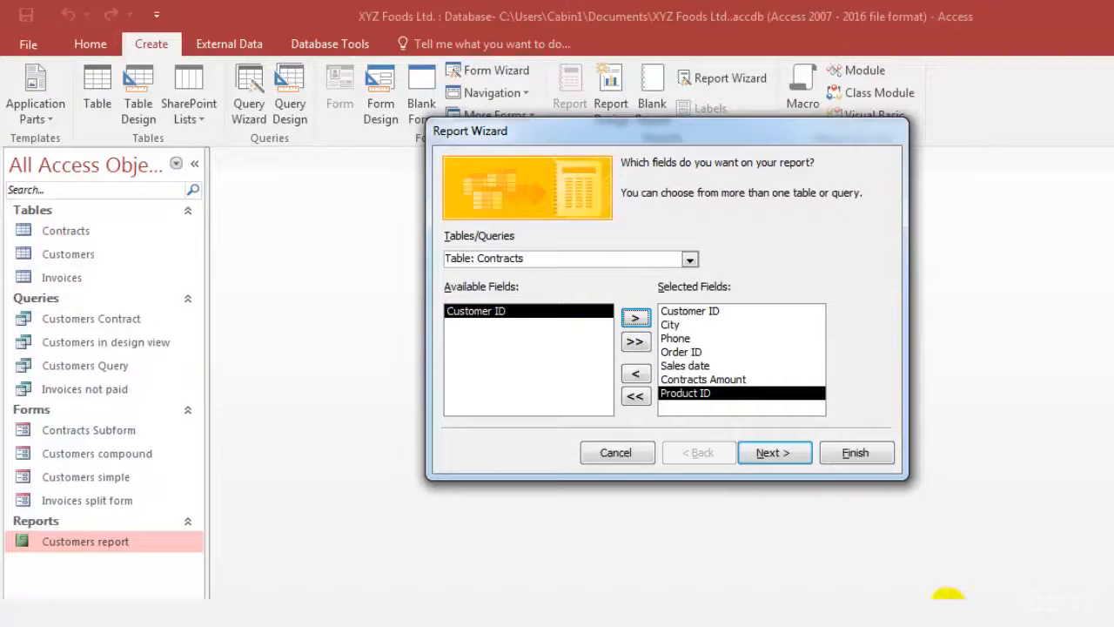
Accept the chosen fields, keep the data viewed by Customers and add no further grouping levels
click(773, 454)
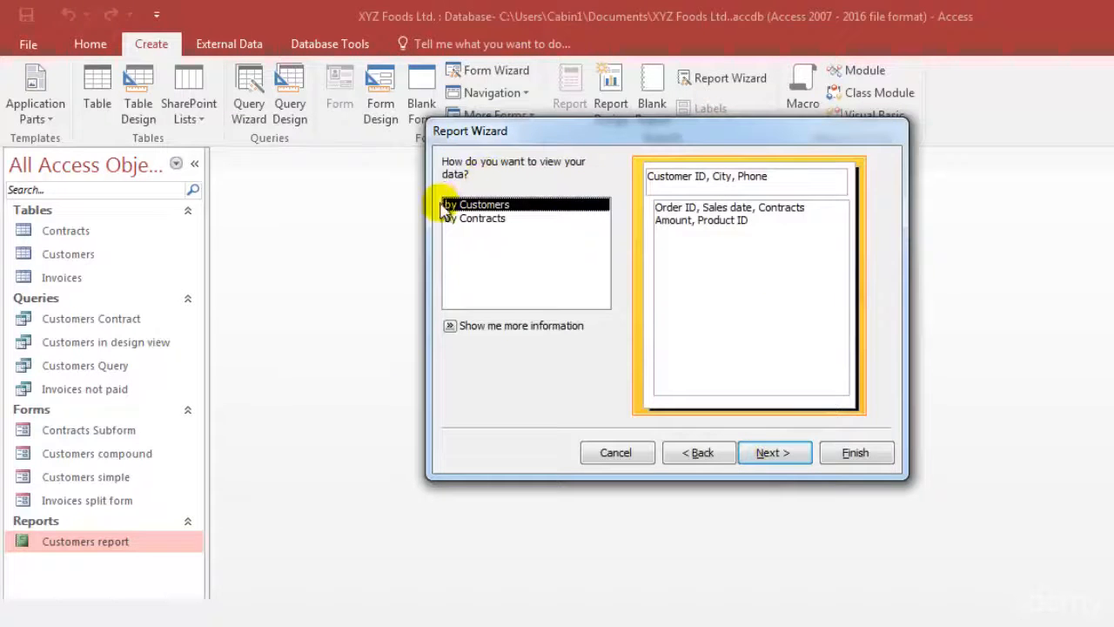
click(773, 453)
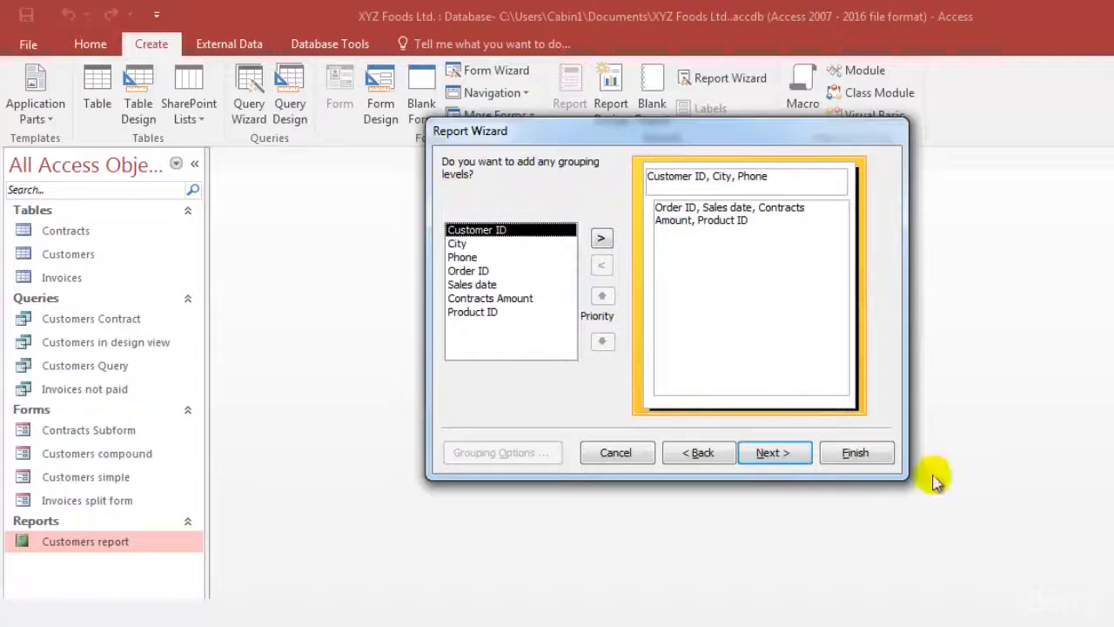
click(770, 452)
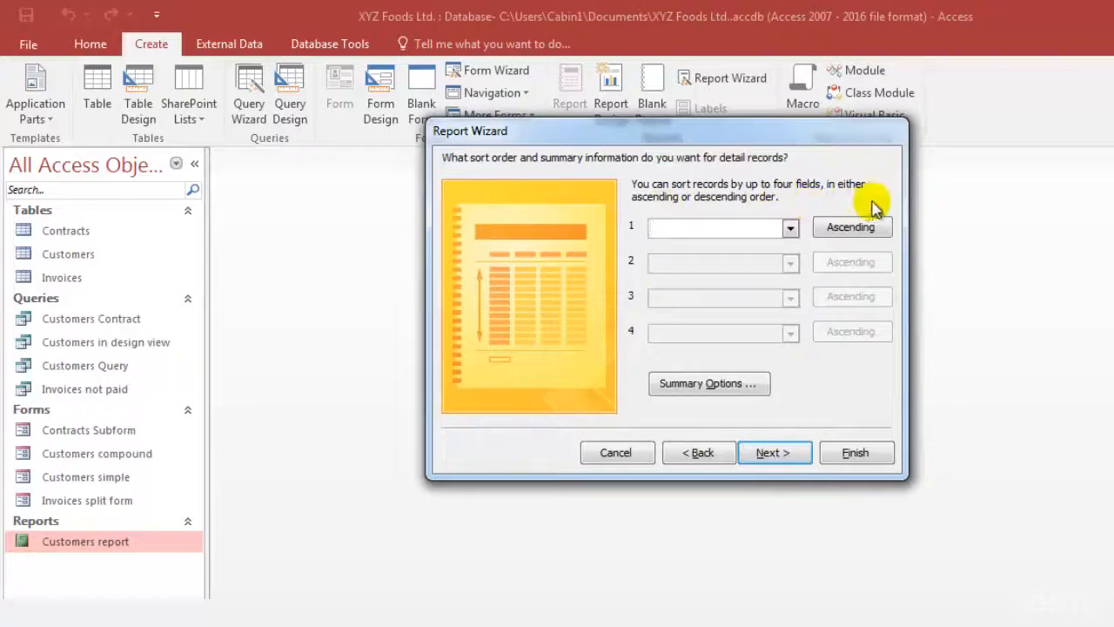
Leave the detail records without a sort field and add a Sum of Contracts Amount, showing Detail and Summary
click(791, 228)
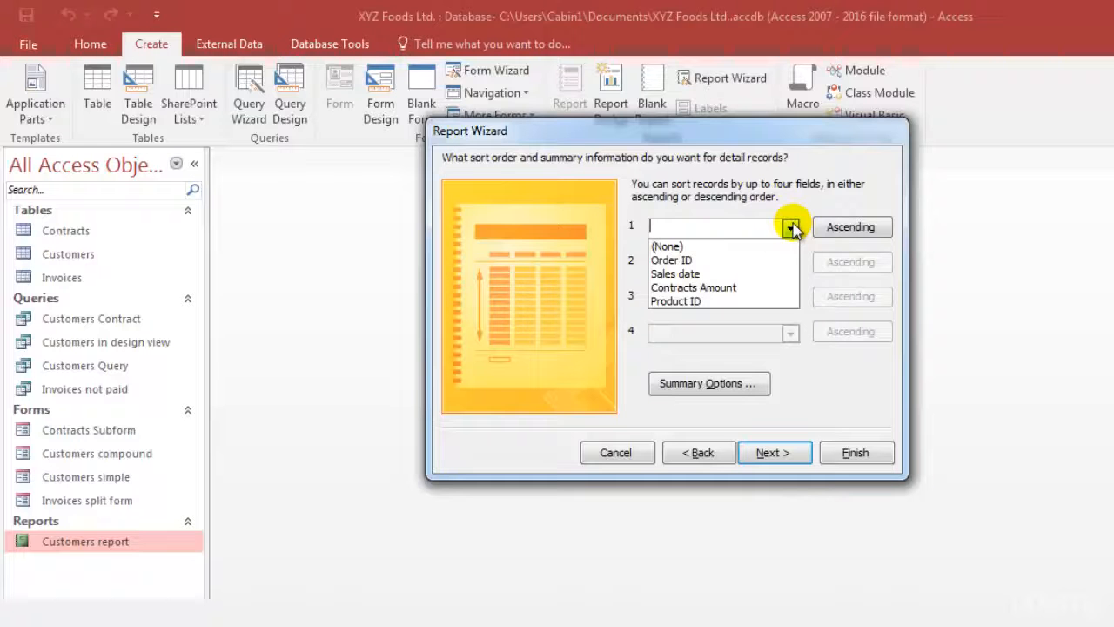
click(834, 402)
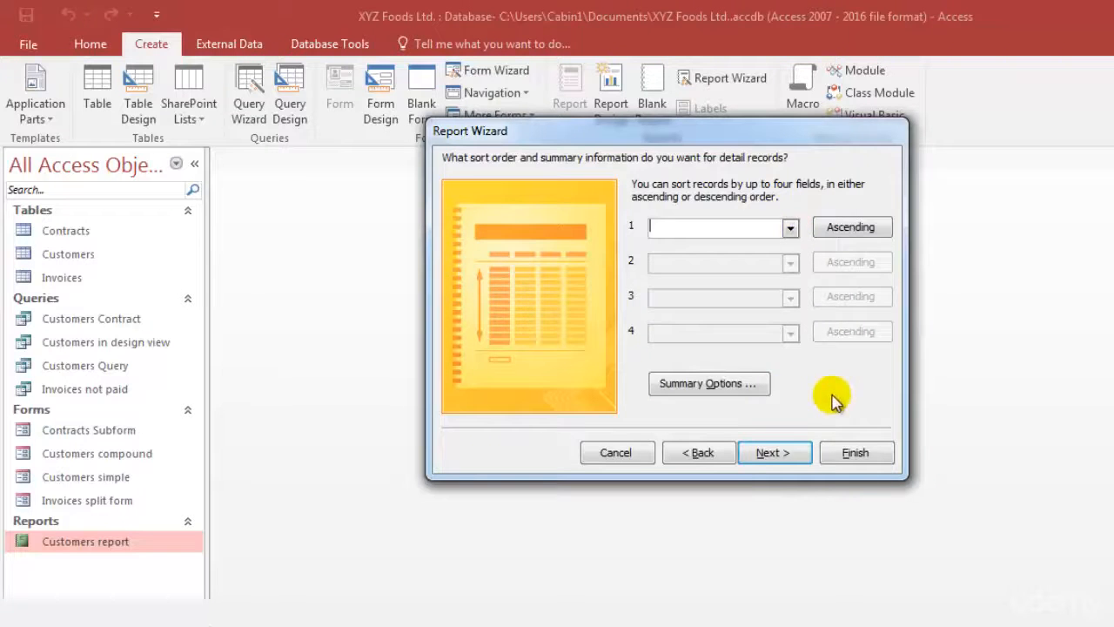
click(736, 384)
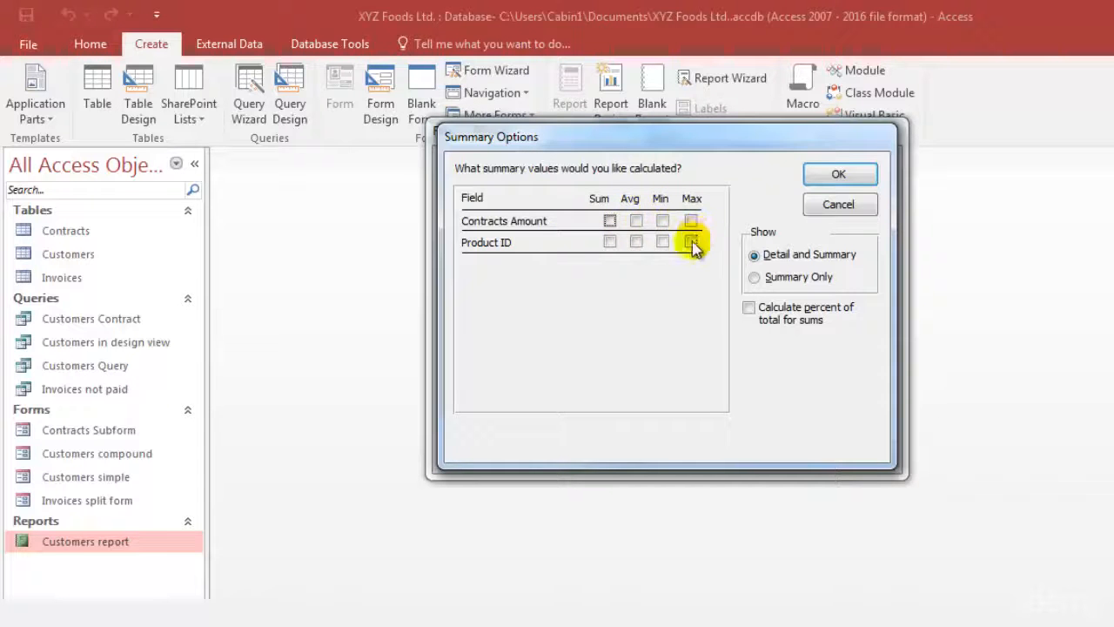
click(610, 221)
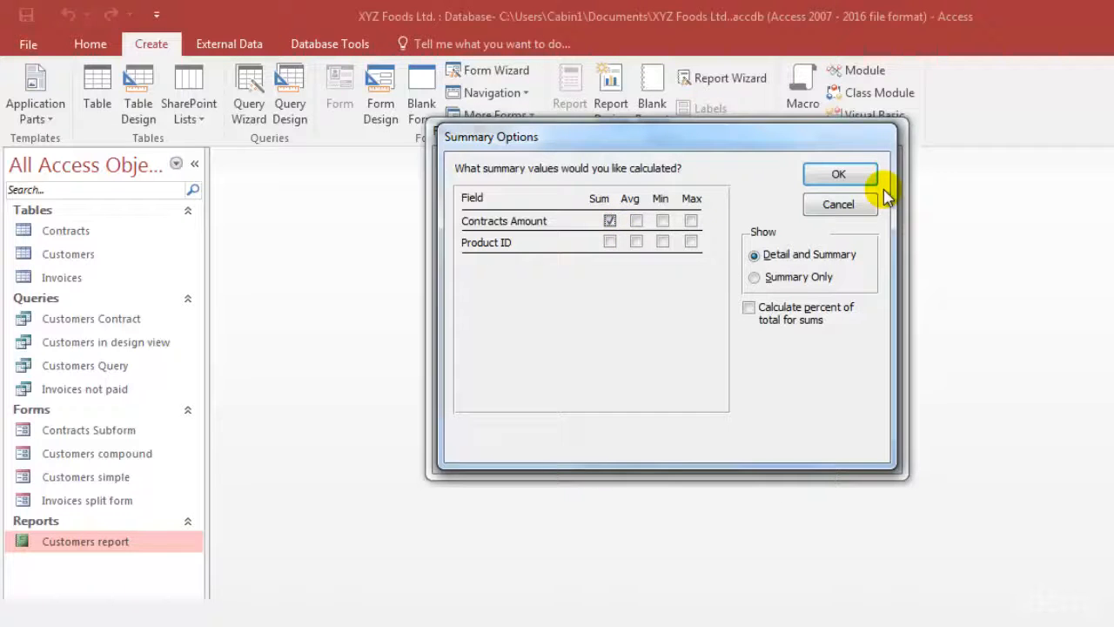
click(839, 175)
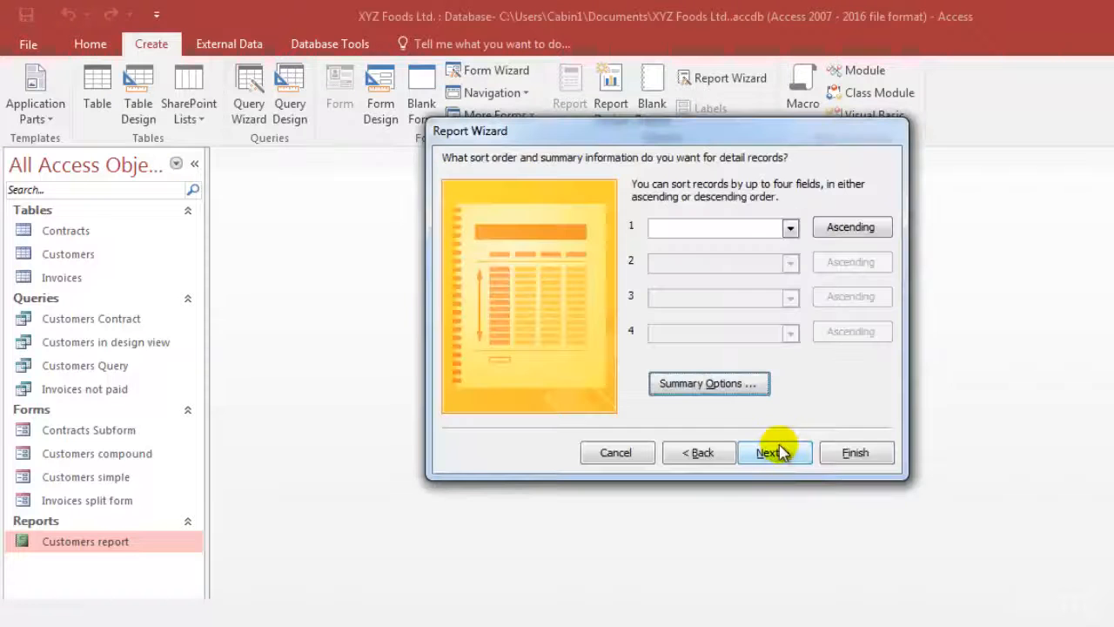
click(770, 452)
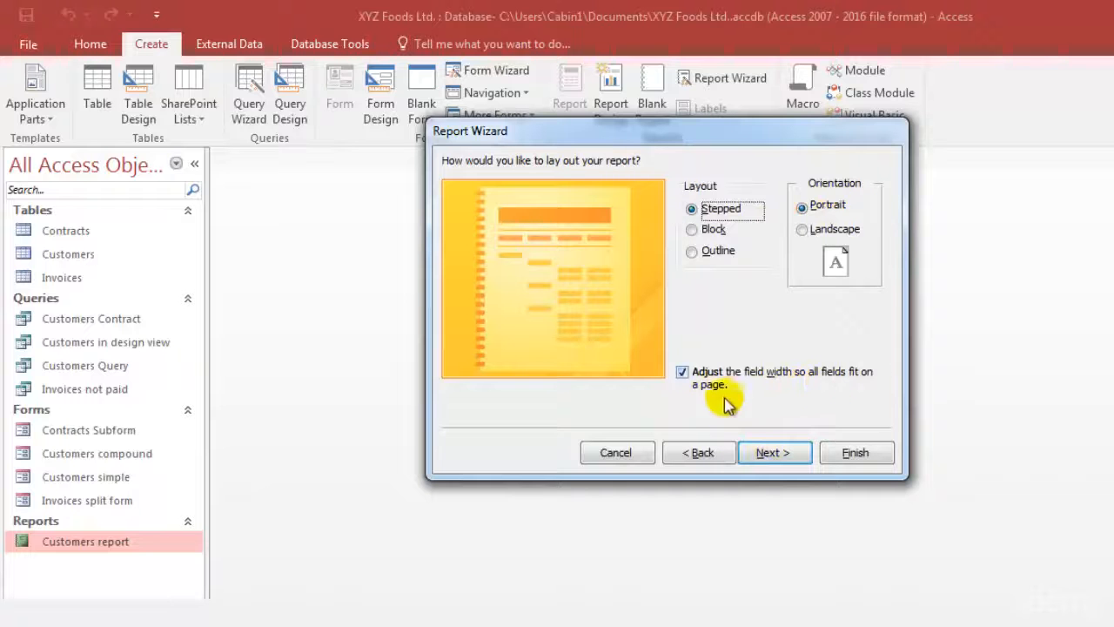
Keep the Stepped layout in Portrait, title the report "Customers contract report" and finish the wizard with a preview
click(788, 453)
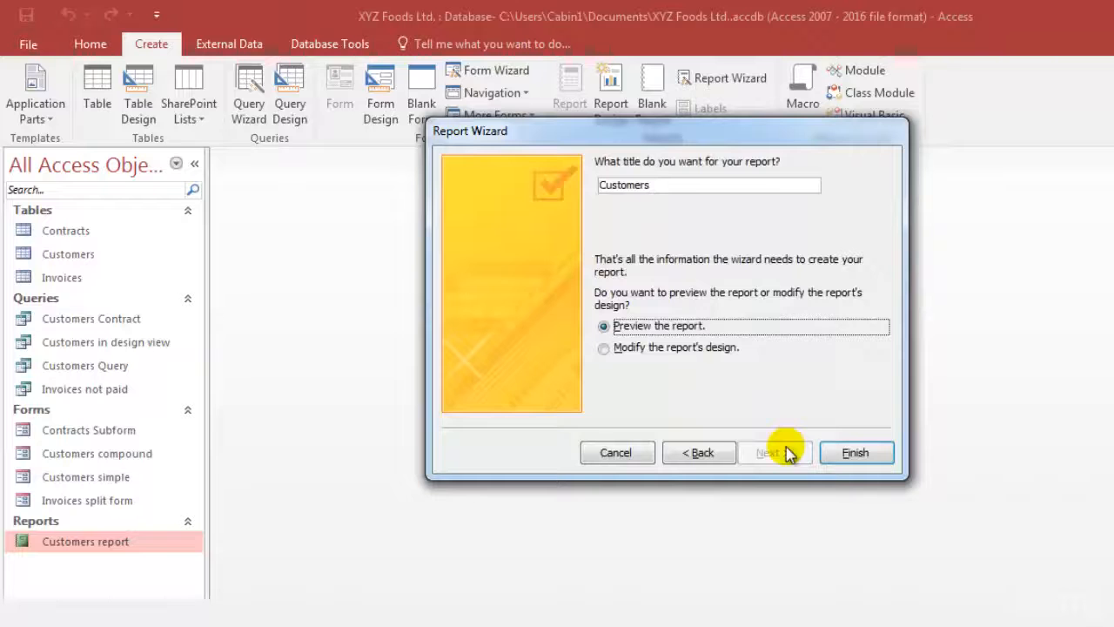
click(712, 182)
text(contr)
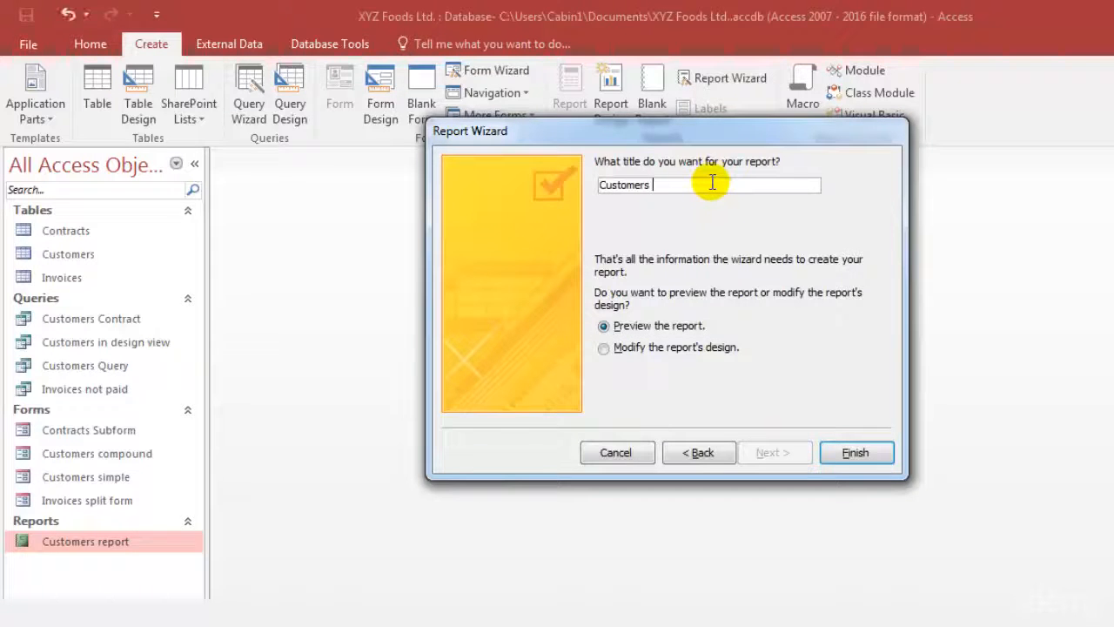
text(act report)
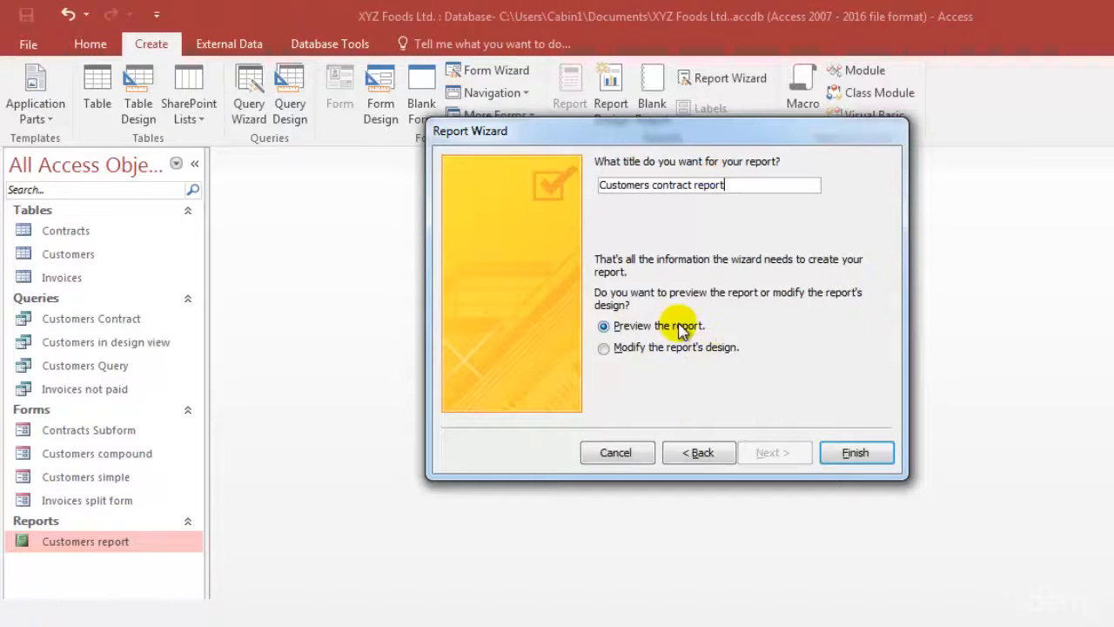
click(873, 460)
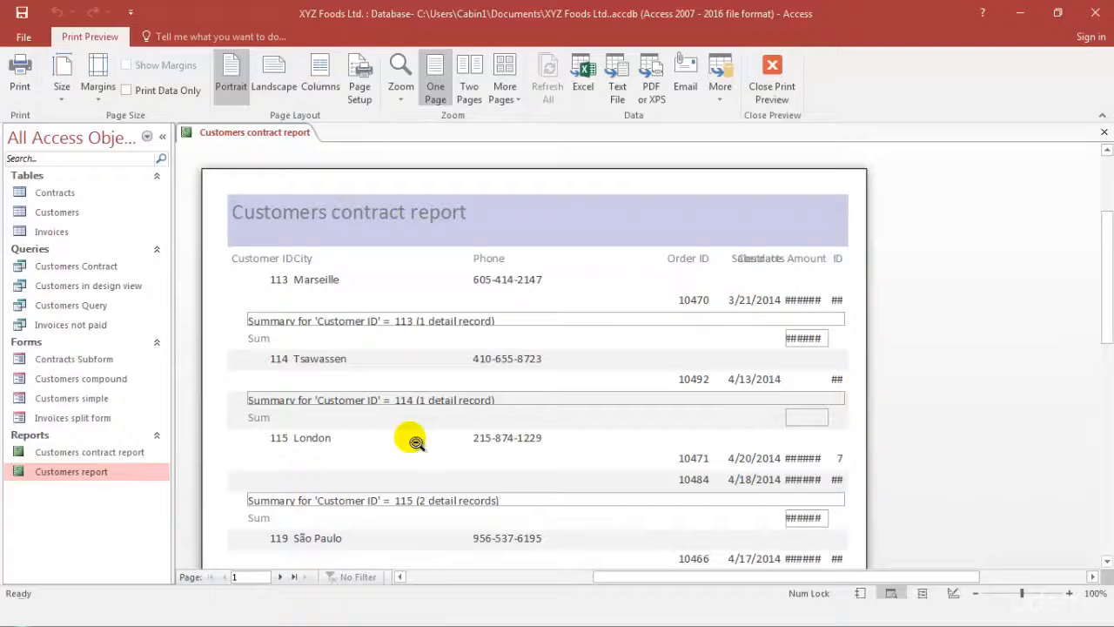
scroll(416, 442, down, 5)
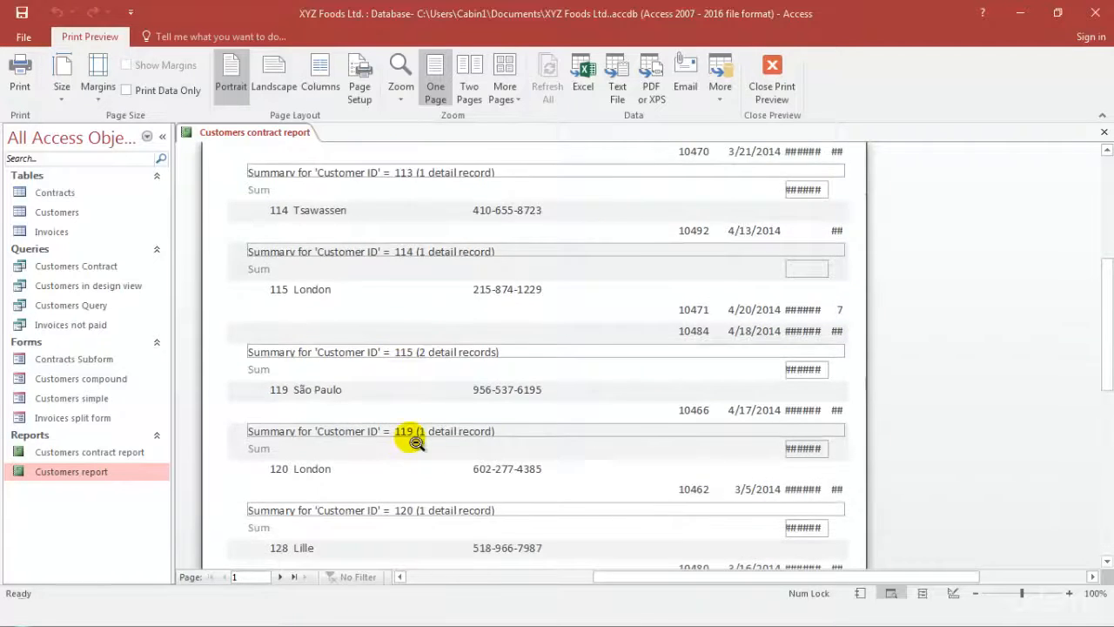
scroll(416, 442, up, 4)
scroll(416, 442, up, 2)
scroll(416, 442, down, 1)
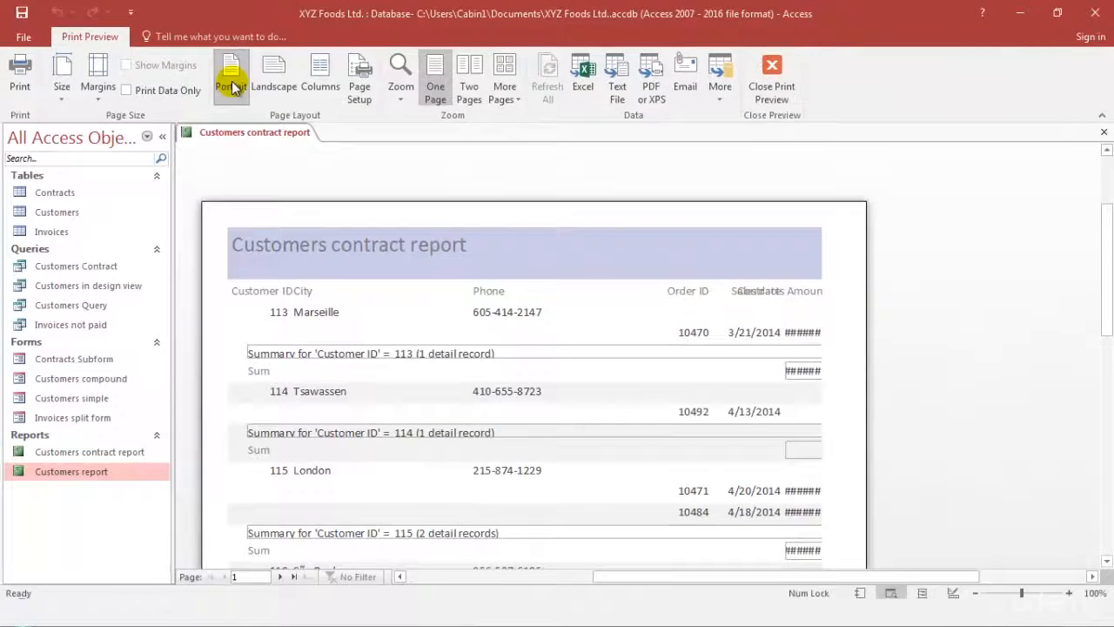
right_click(71, 471)
click(200, 235)
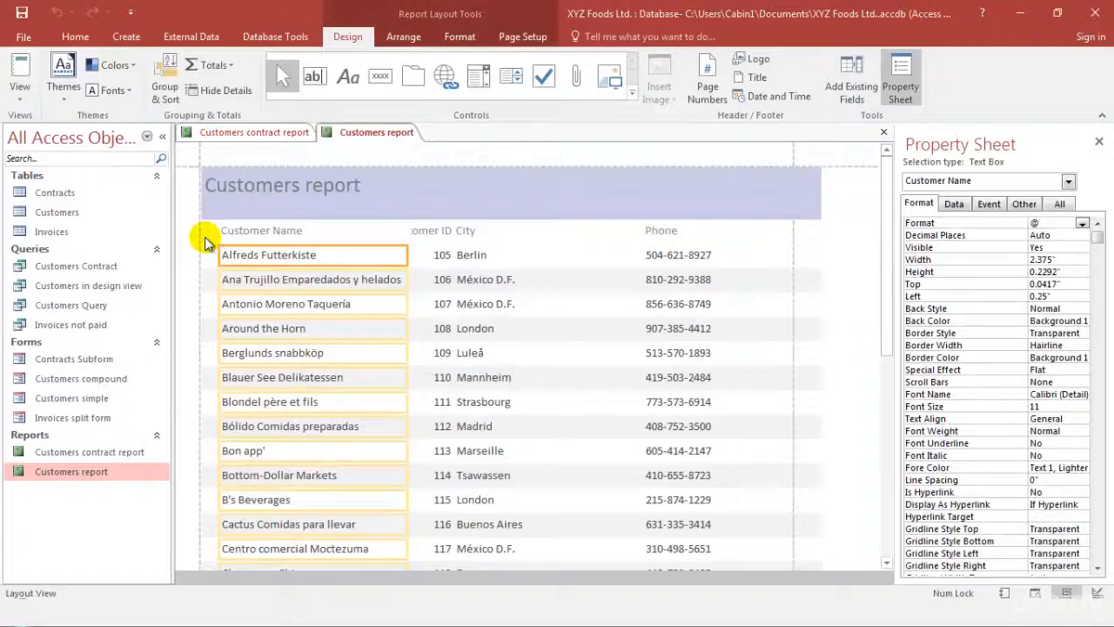
key(F4)
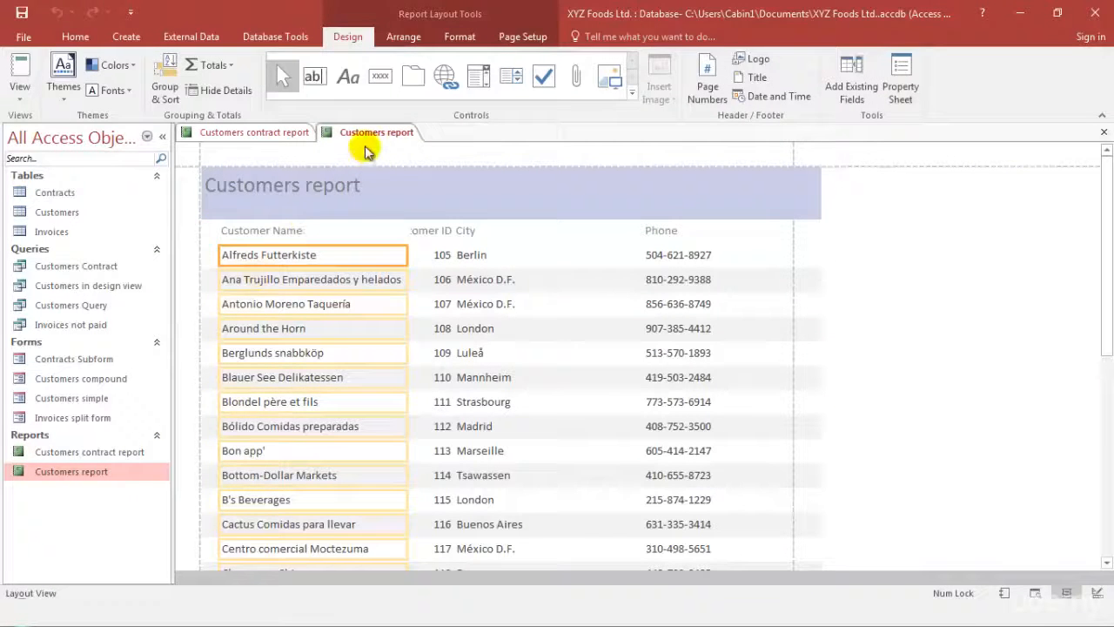
click(90, 452)
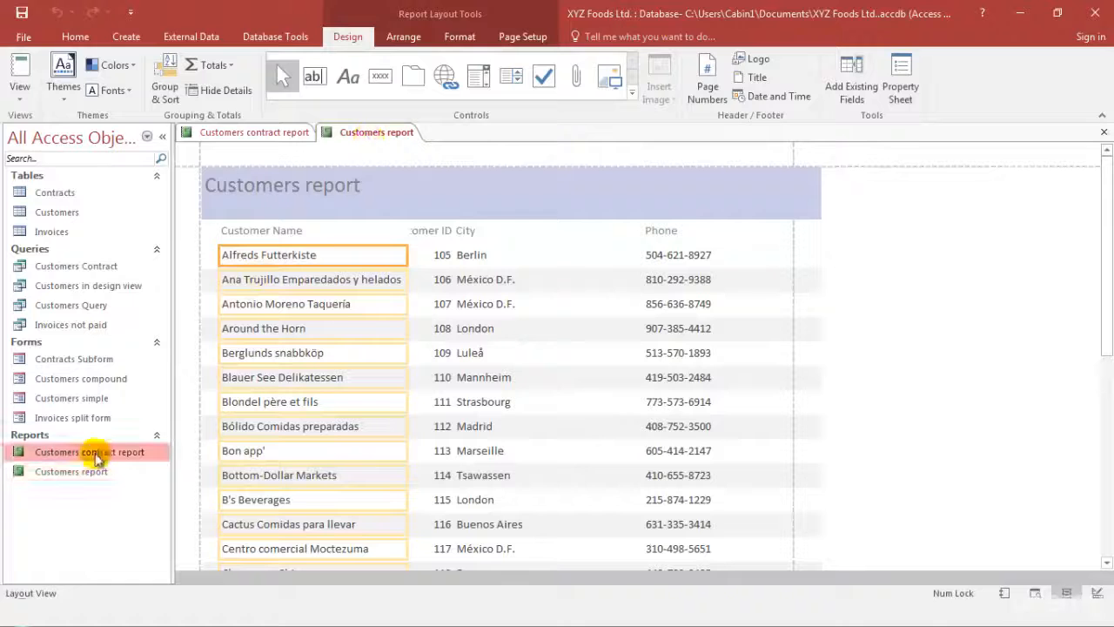
right_click(388, 133)
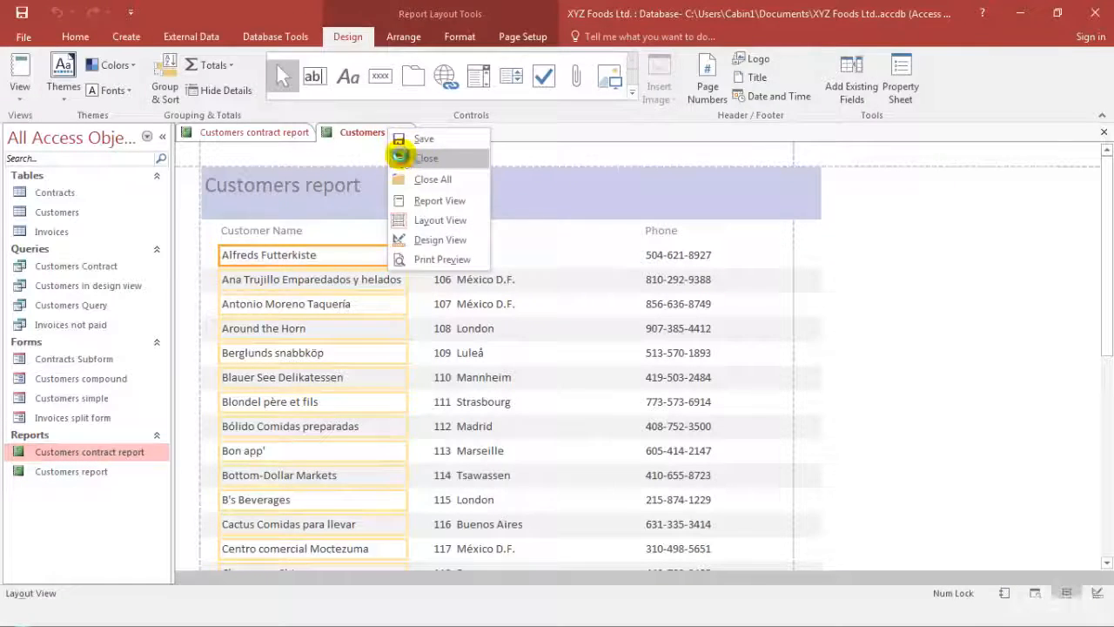
click(426, 158)
Open Customers contract report in Layout View and move the Phone heading and its values closer to the City column
right_click(119, 452)
click(193, 221)
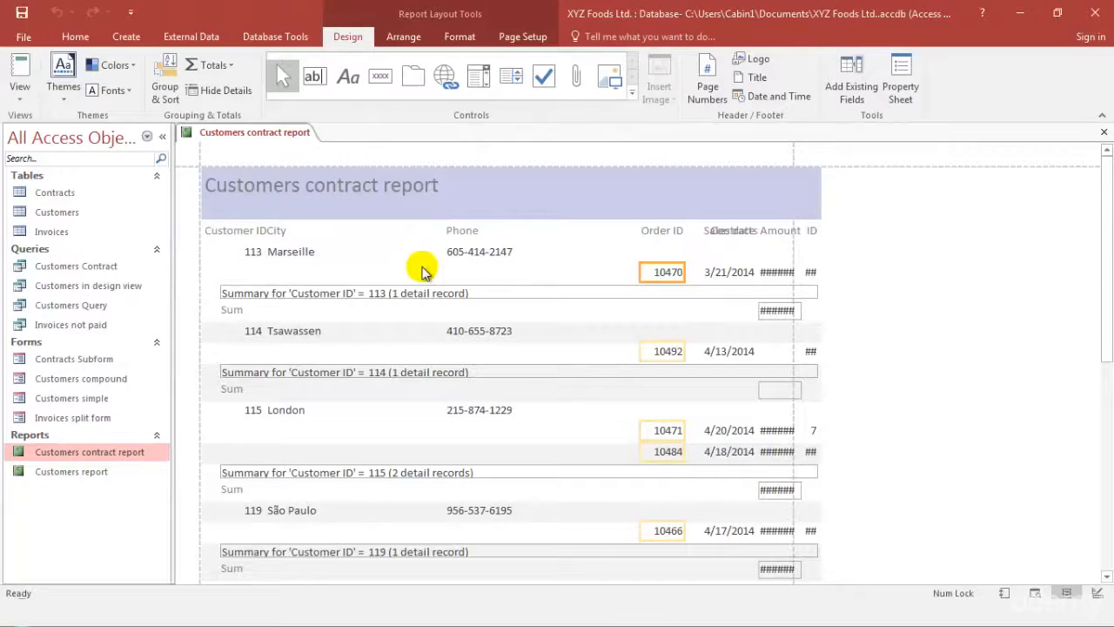
click(272, 231)
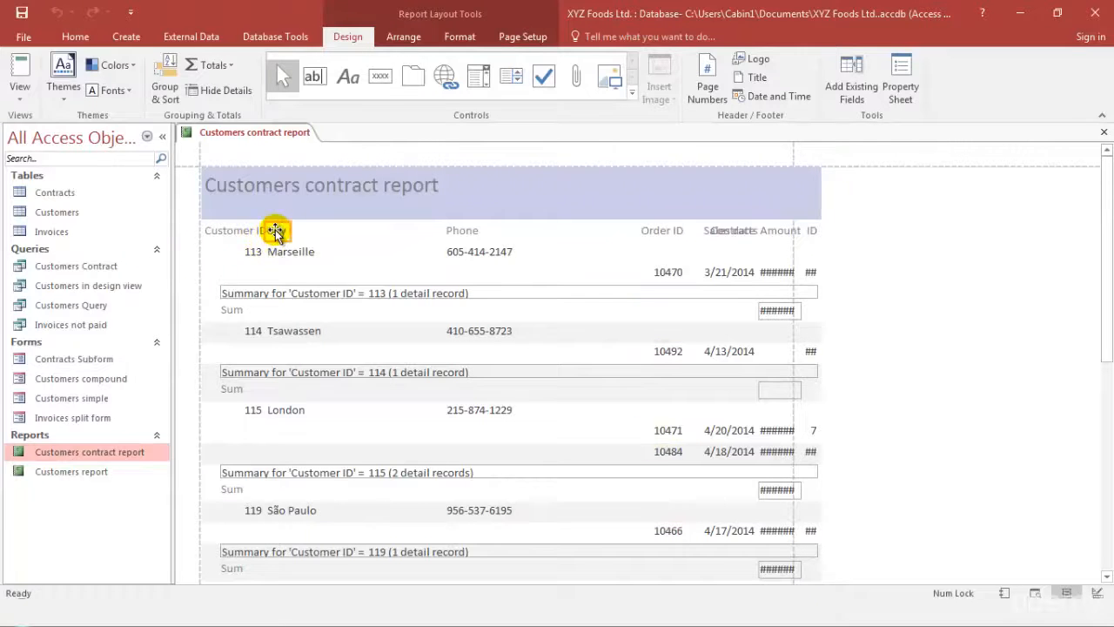
click(463, 233)
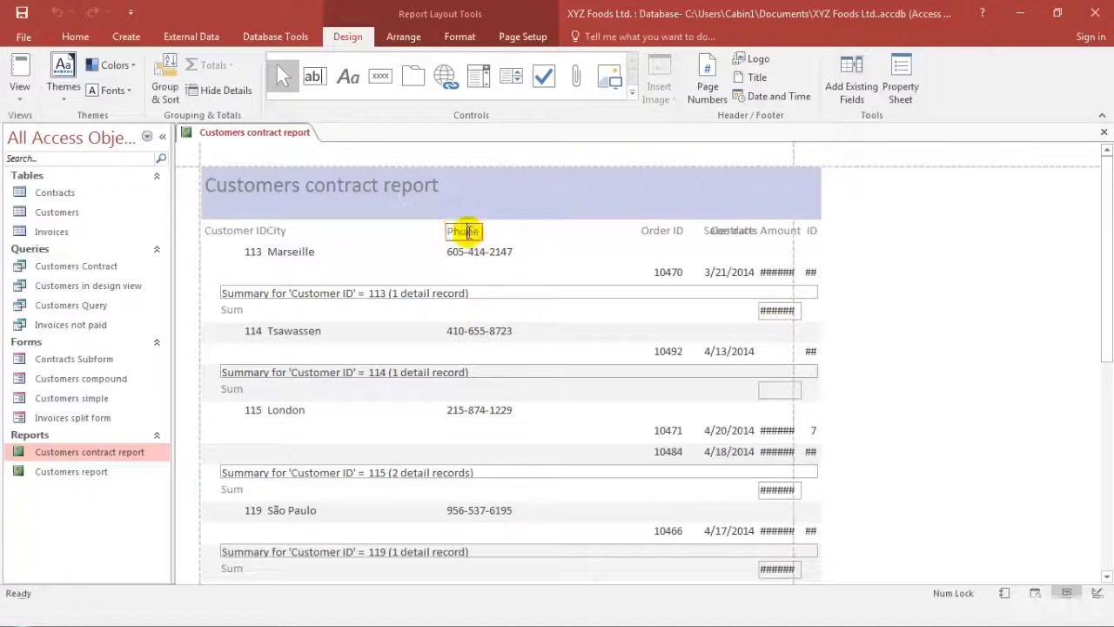
mouse_move(467, 234)
mouse_down()
mouse_move(490, 249)
mouse_move(510, 229)
mouse_move(468, 216)
mouse_up()
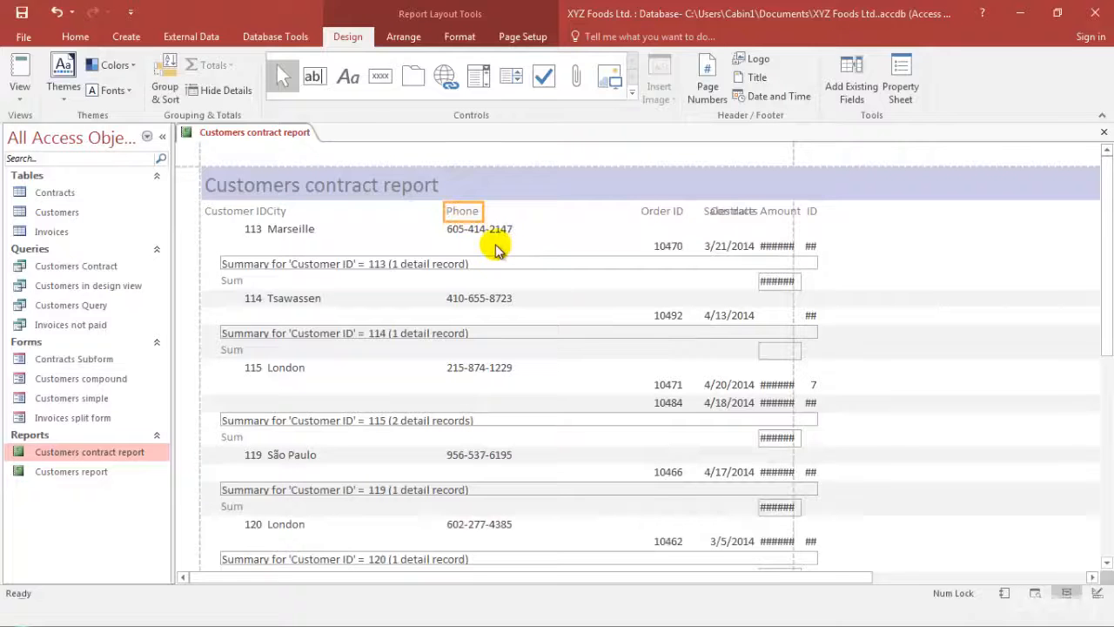
click(493, 233)
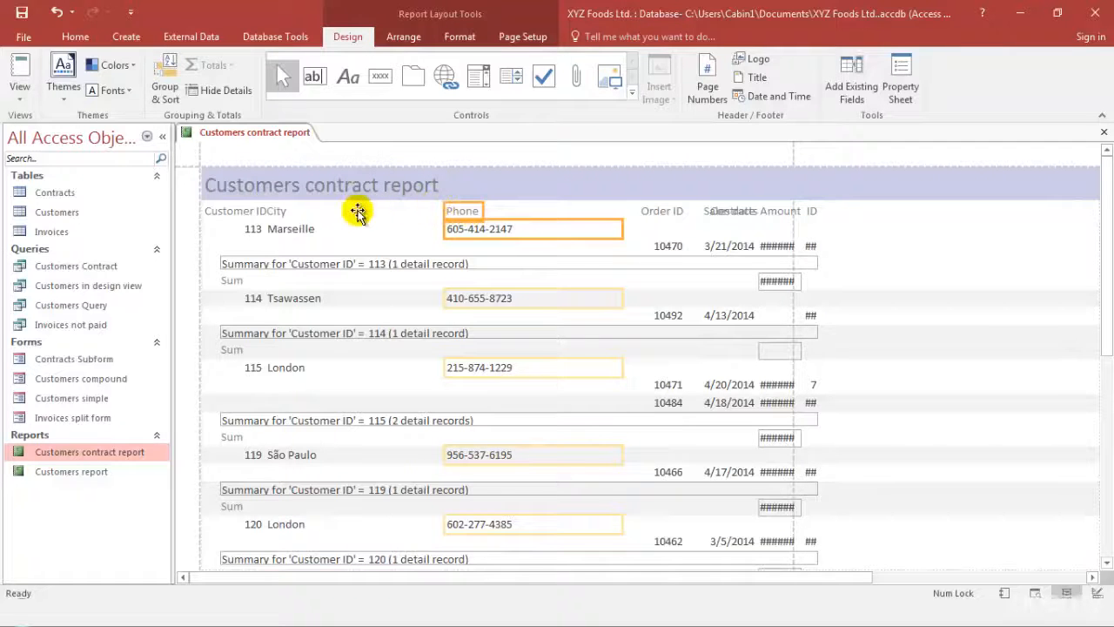
drag(357, 213, 357, 215)
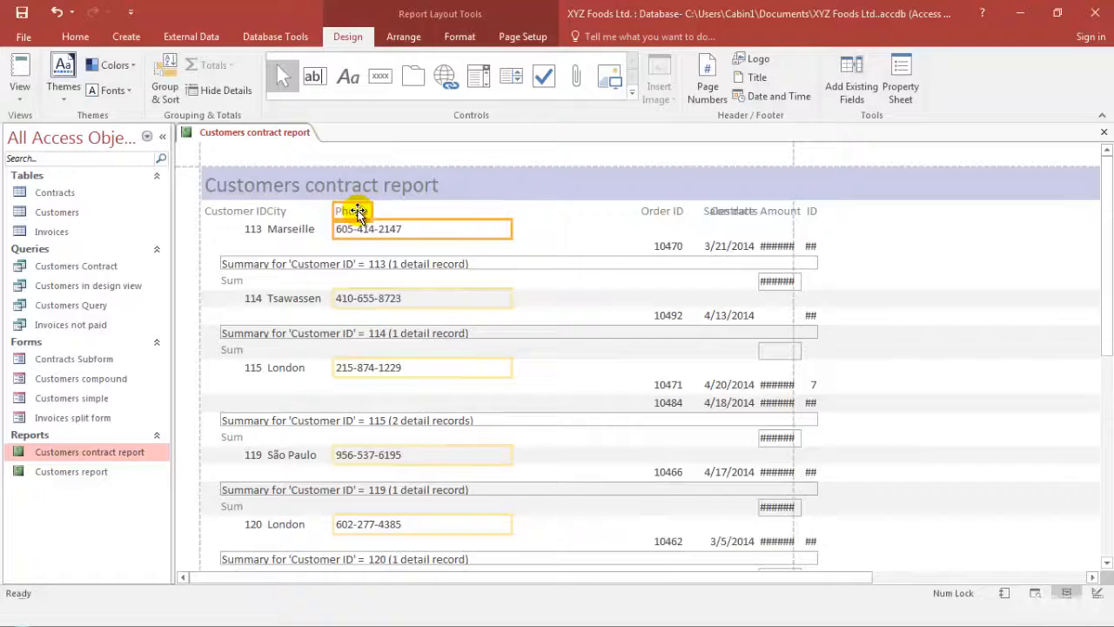
Shift the City heading and its values slightly right, away from the Customer ID column
click(276, 211)
shift+click(300, 233)
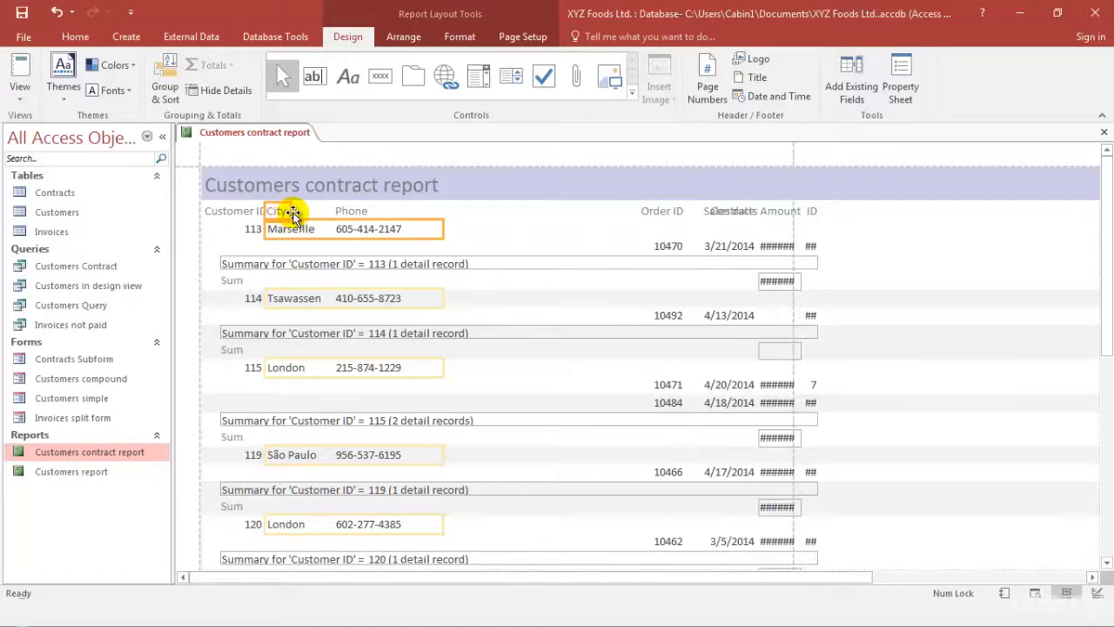
key(Right)
key(Right)
key(Right)
Move the Order ID heading and its values left, closer to the Phone column
click(653, 211)
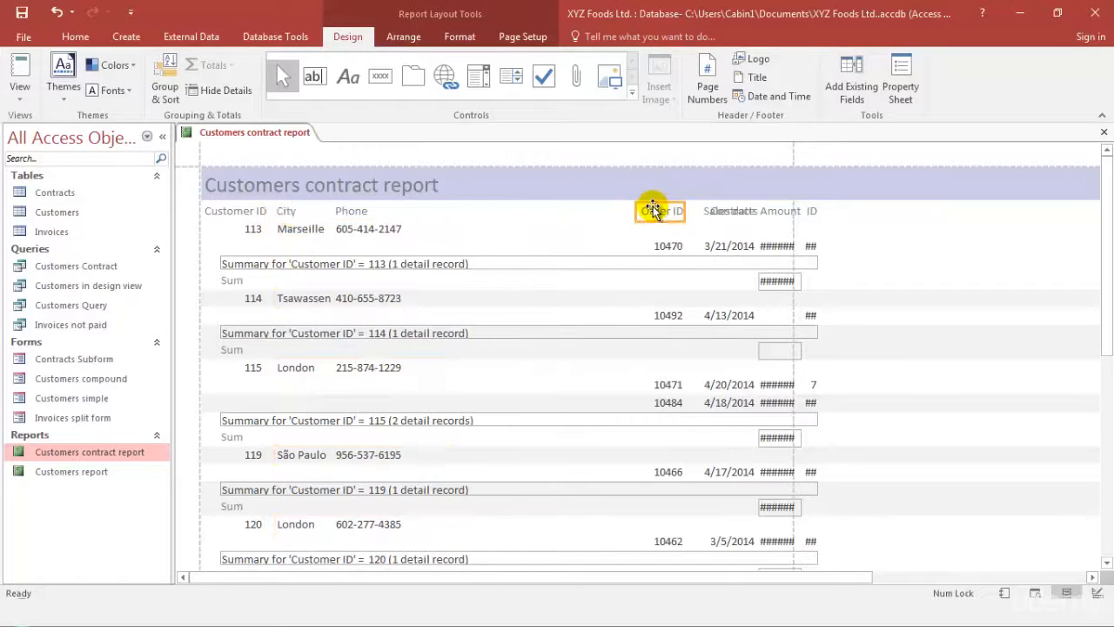
drag(661, 213, 492, 211)
scroll(577, 403, down, 10)
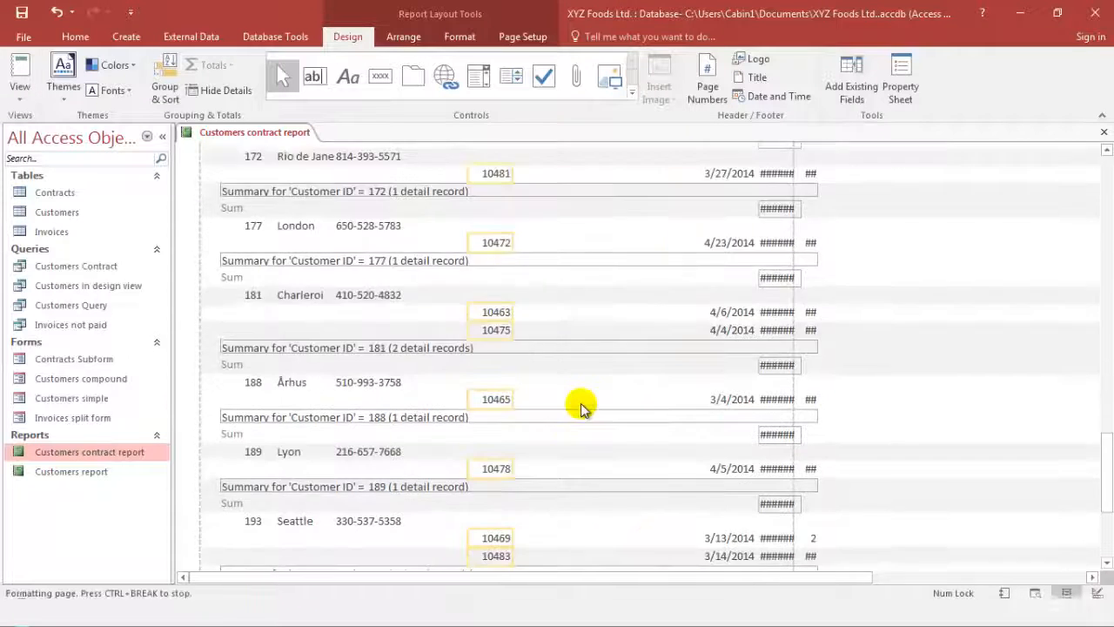
scroll(582, 404, up, 13)
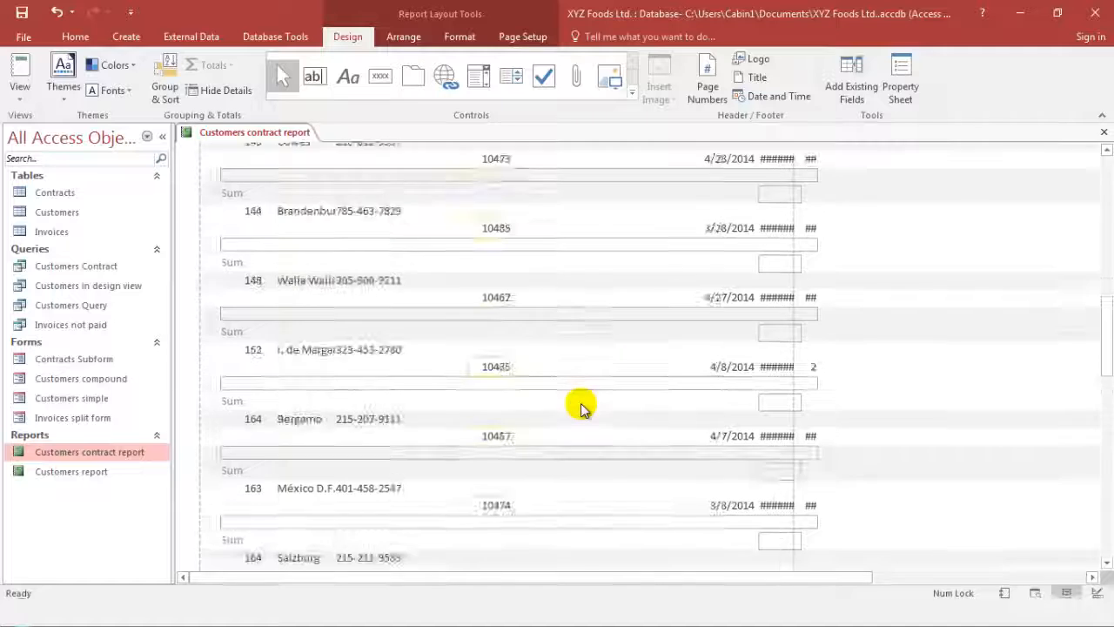
scroll(581, 409, up, 10)
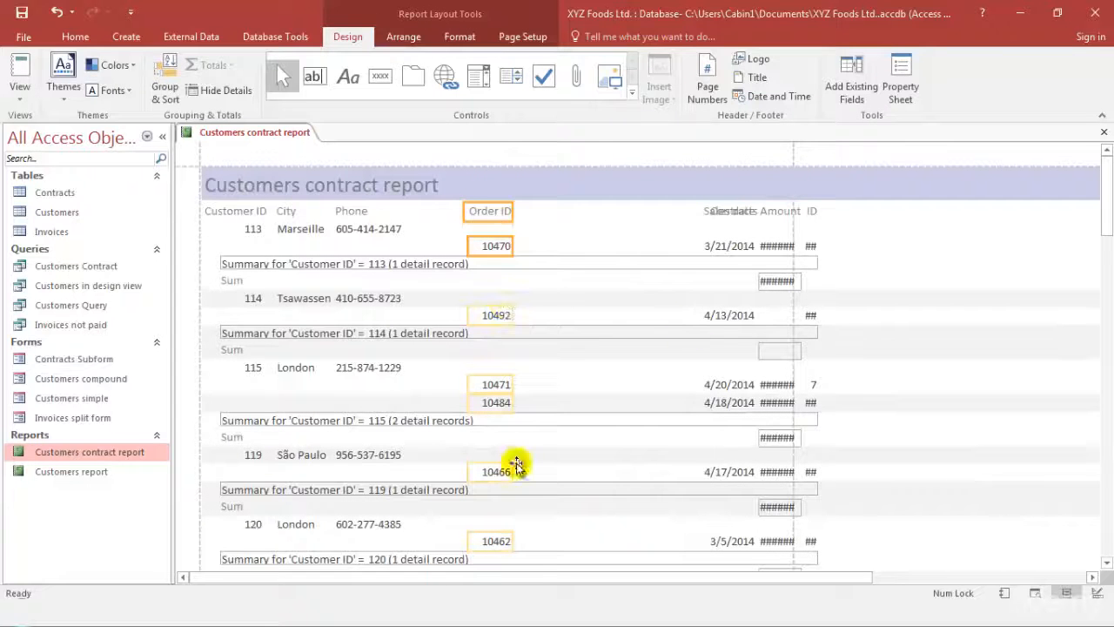
Place the Sales date heading and its values beside the Order ID column, moving the overlapping Contracts Amount heading out of the way
click(296, 266)
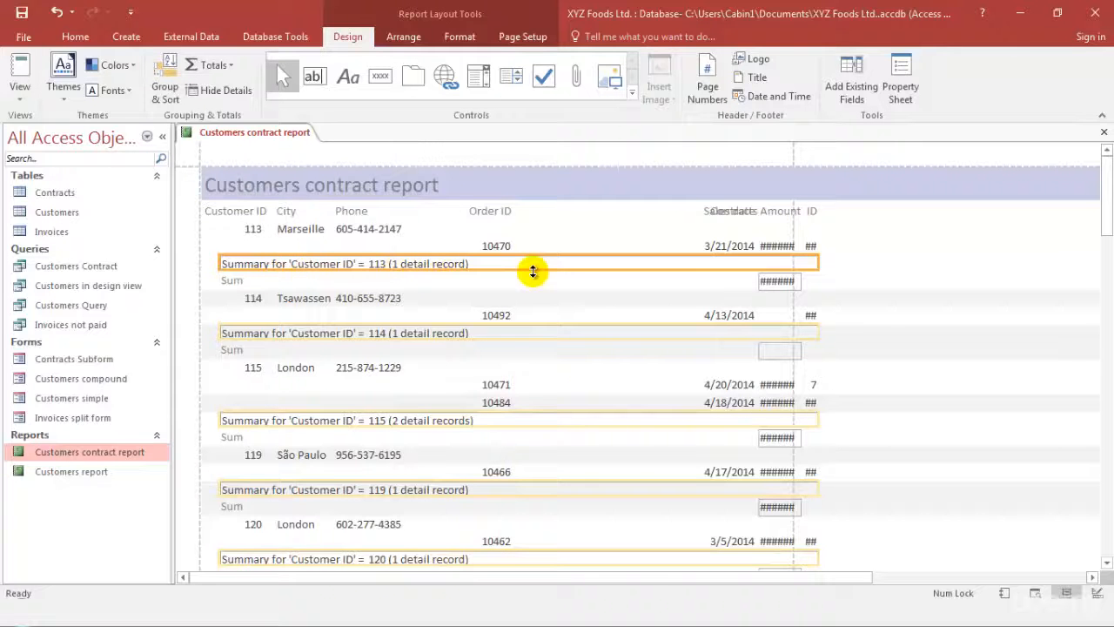
click(659, 218)
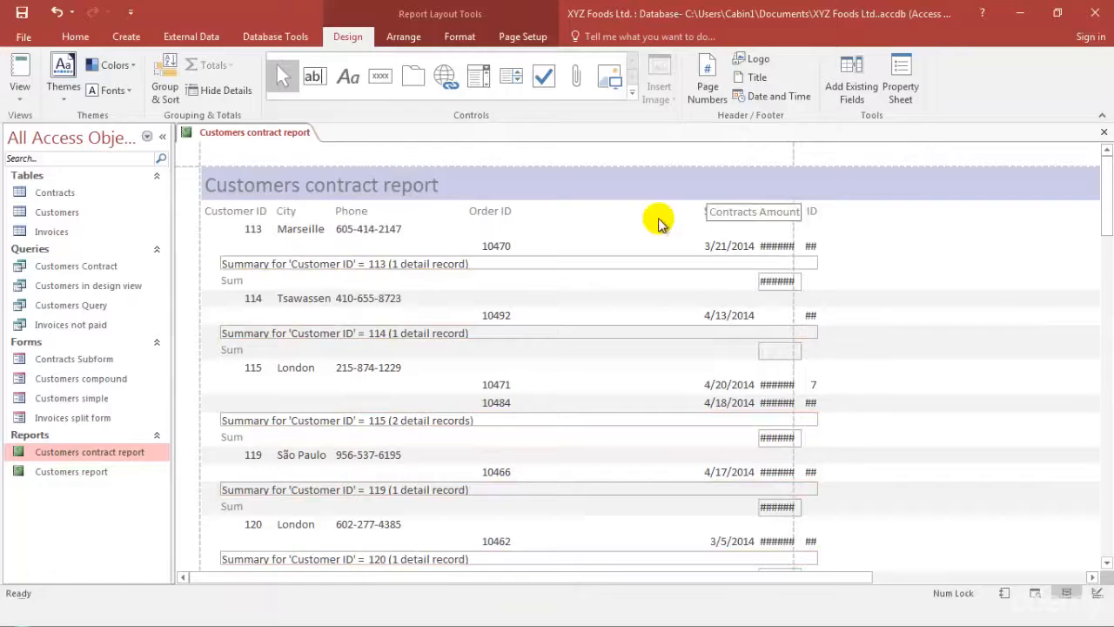
click(700, 212)
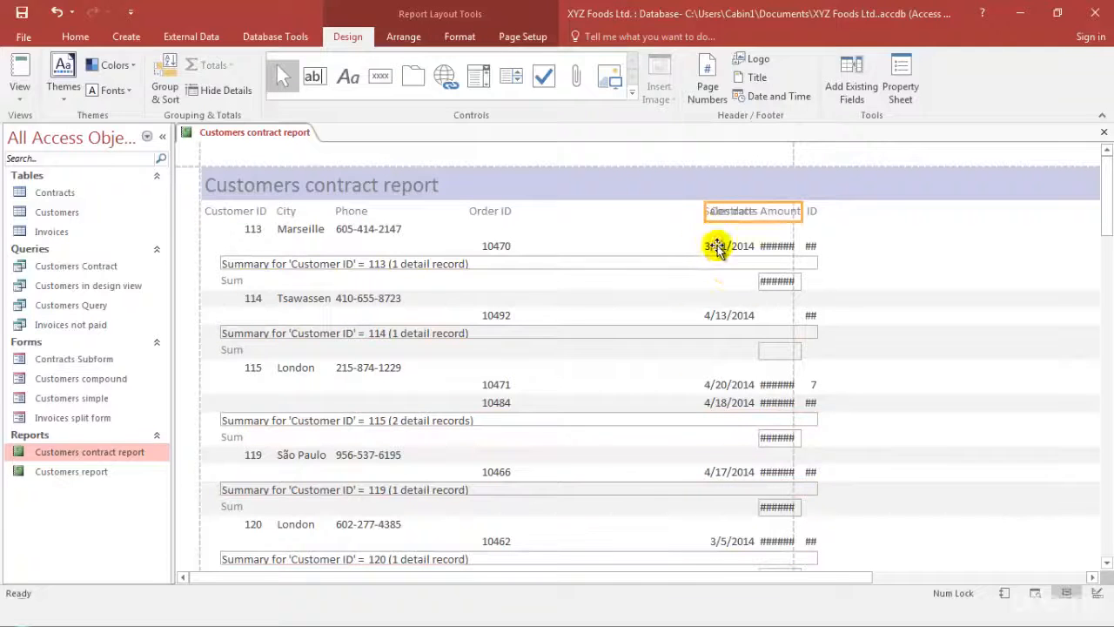
drag(714, 245, 547, 237)
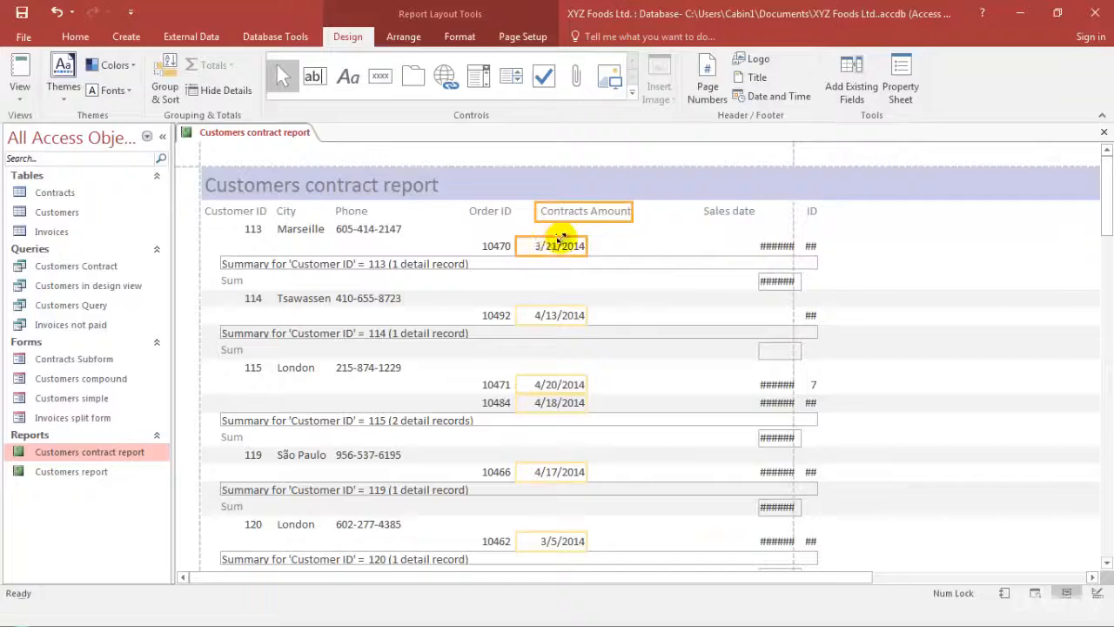
click(586, 212)
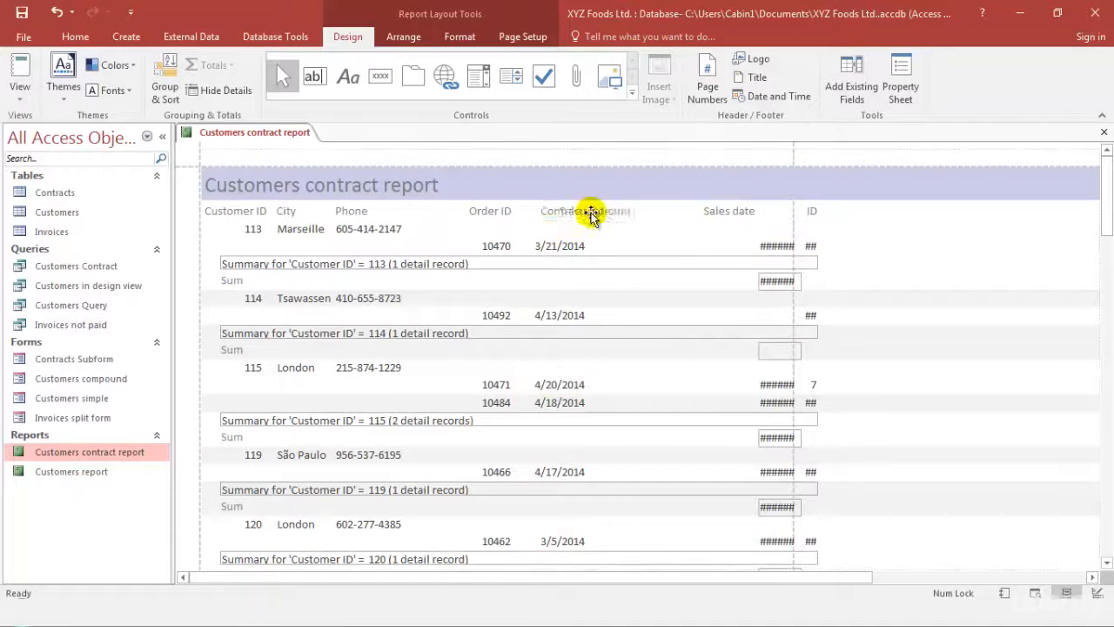
drag(622, 213, 548, 216)
click(719, 215)
Move the Contracts Amount heading and its values beside Sales date and widen the value boxes to fit the full amounts
click(781, 209)
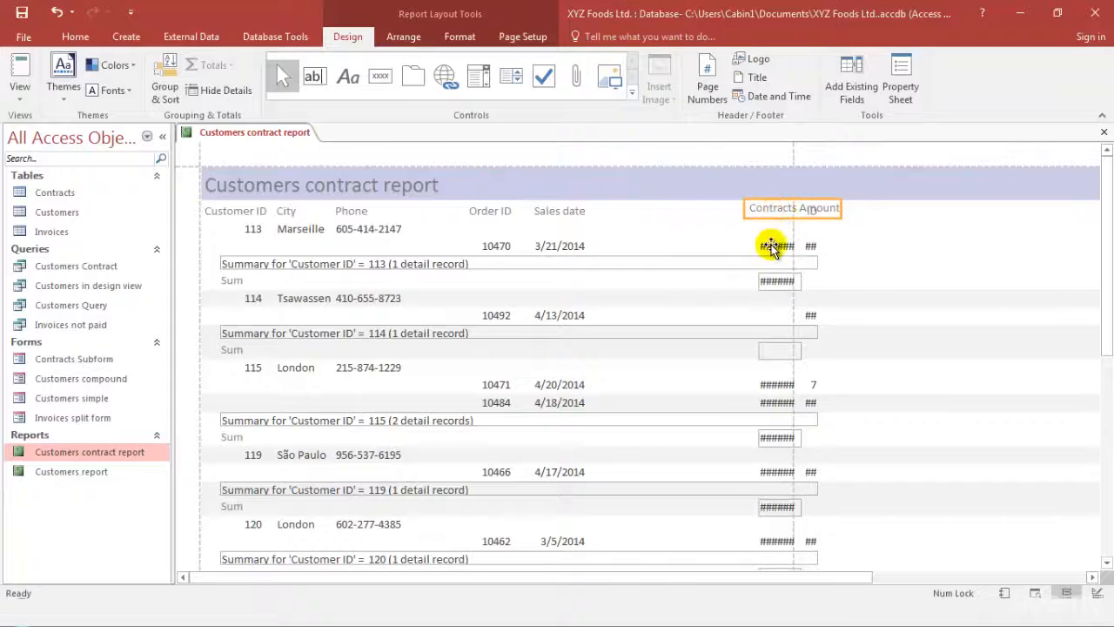
drag(778, 212, 609, 209)
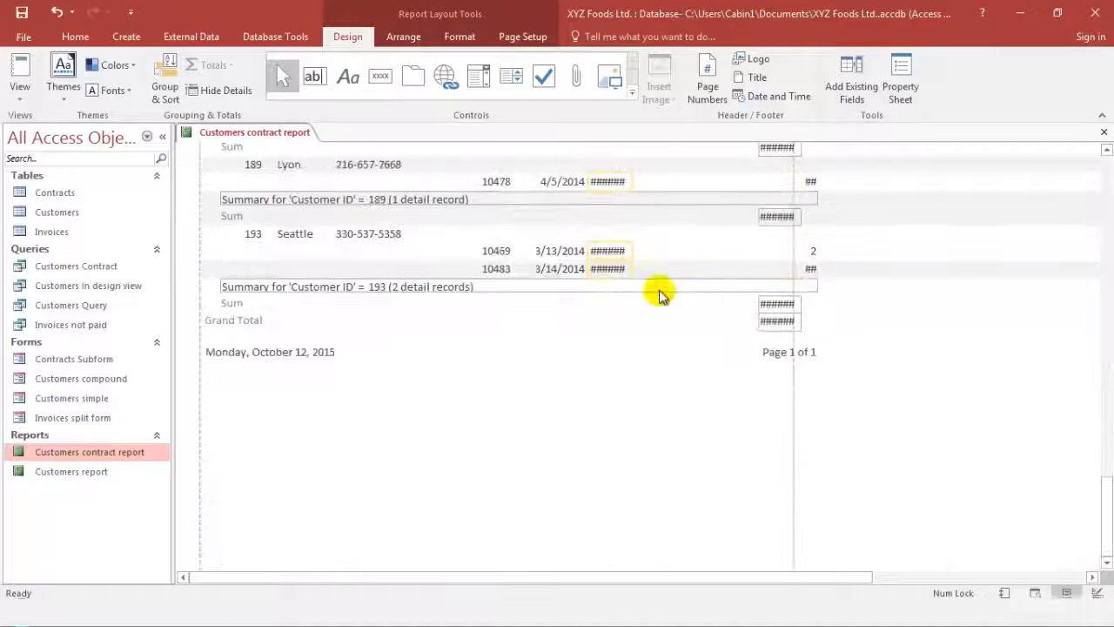
scroll(646, 270, up, 10)
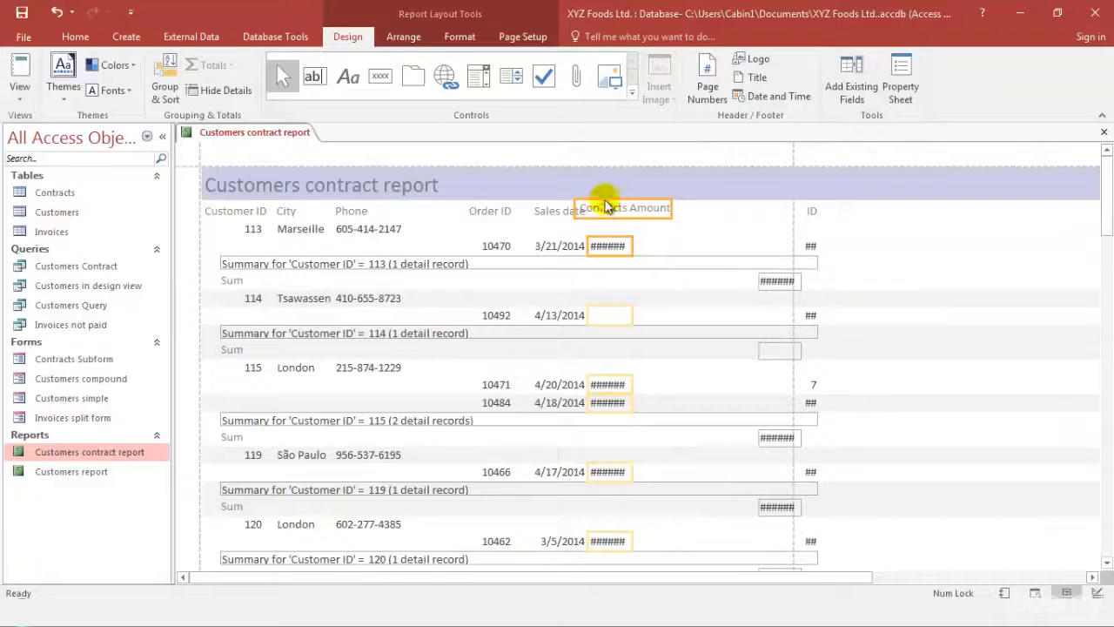
drag(607, 210, 630, 213)
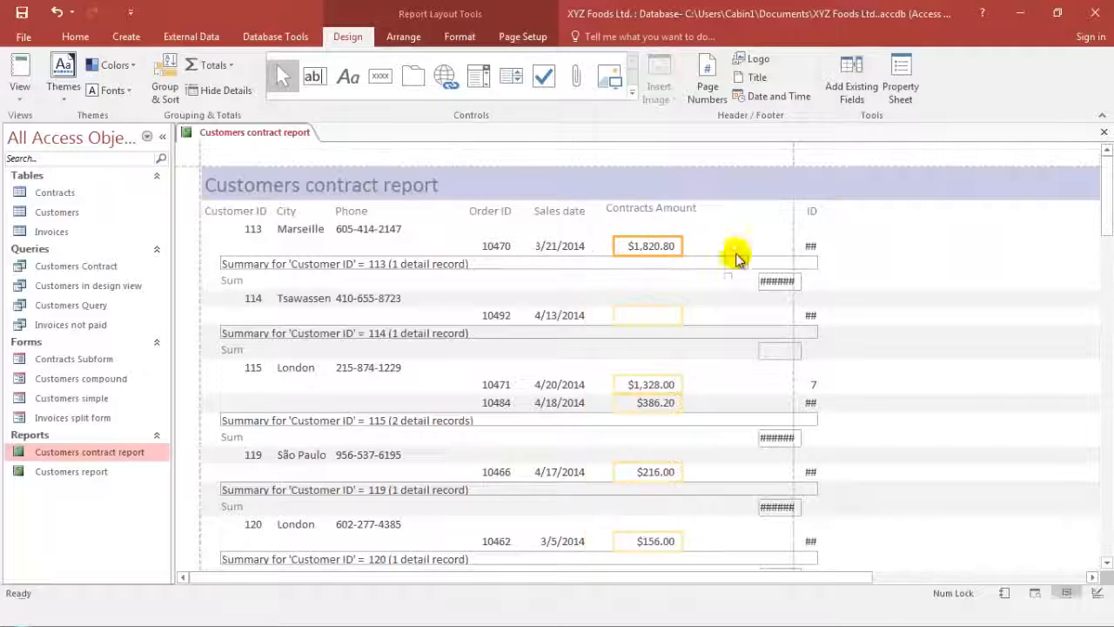
Move the Product ID heading and its values beside Contracts Amount and widen both to fit their contents
click(810, 211)
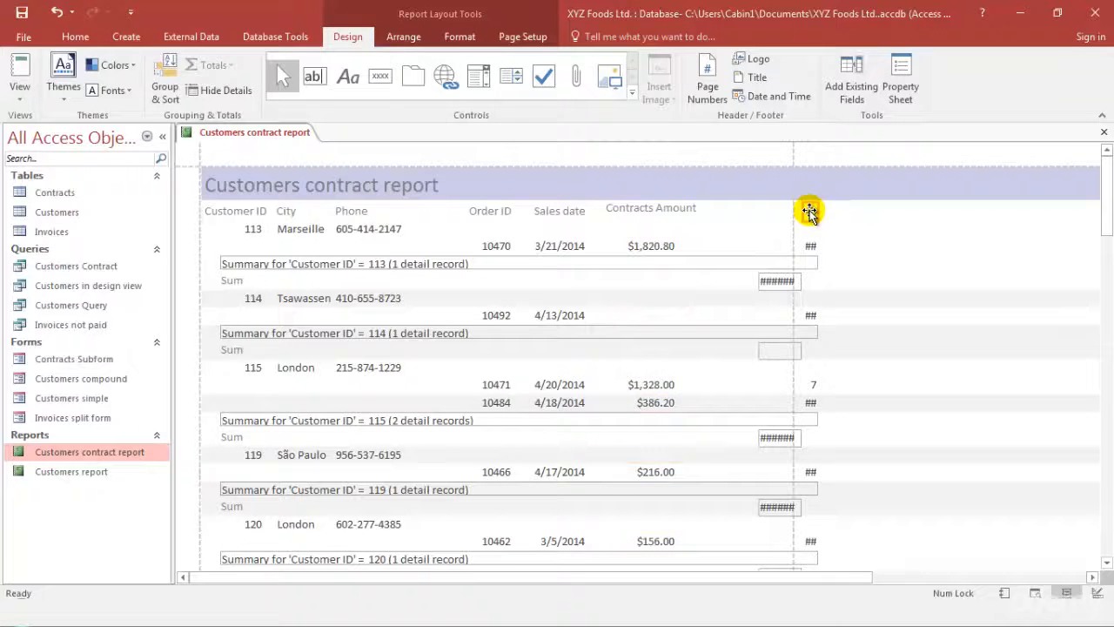
drag(811, 211, 724, 212)
drag(1107, 490, 1107, 142)
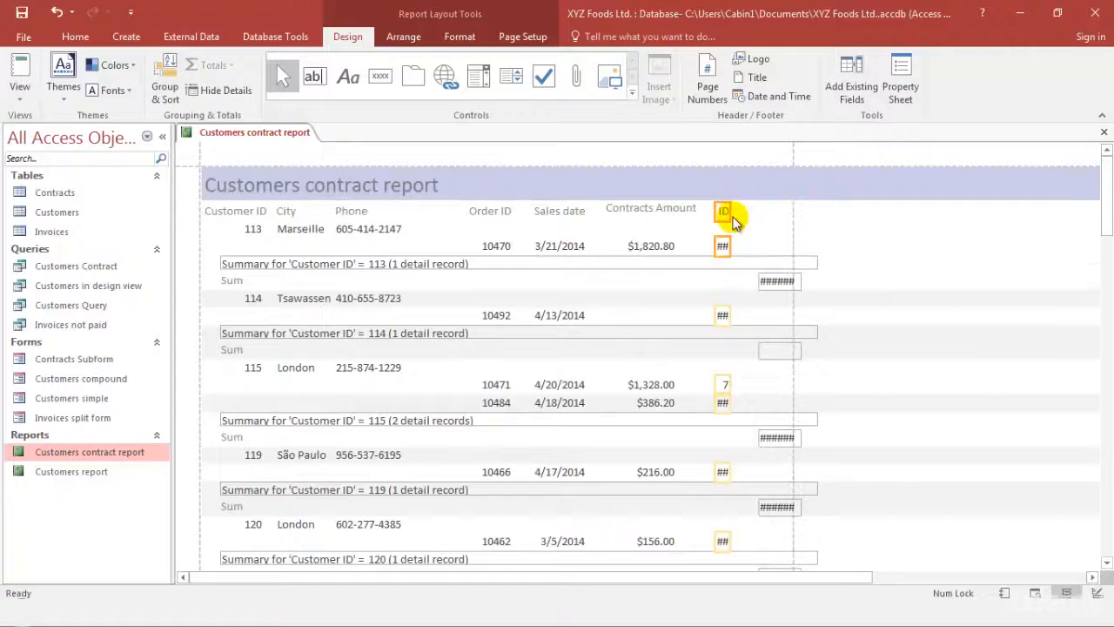
drag(729, 209, 704, 211)
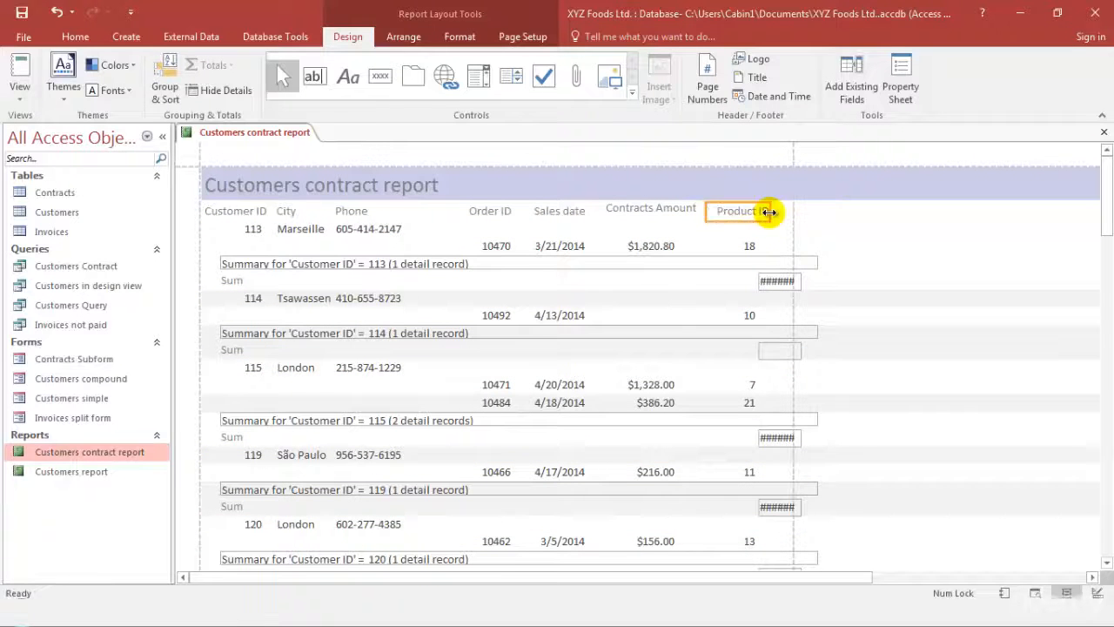
Widen the Sum value boxes to fit the full totals and place them under the Product ID column within the page margin
click(777, 281)
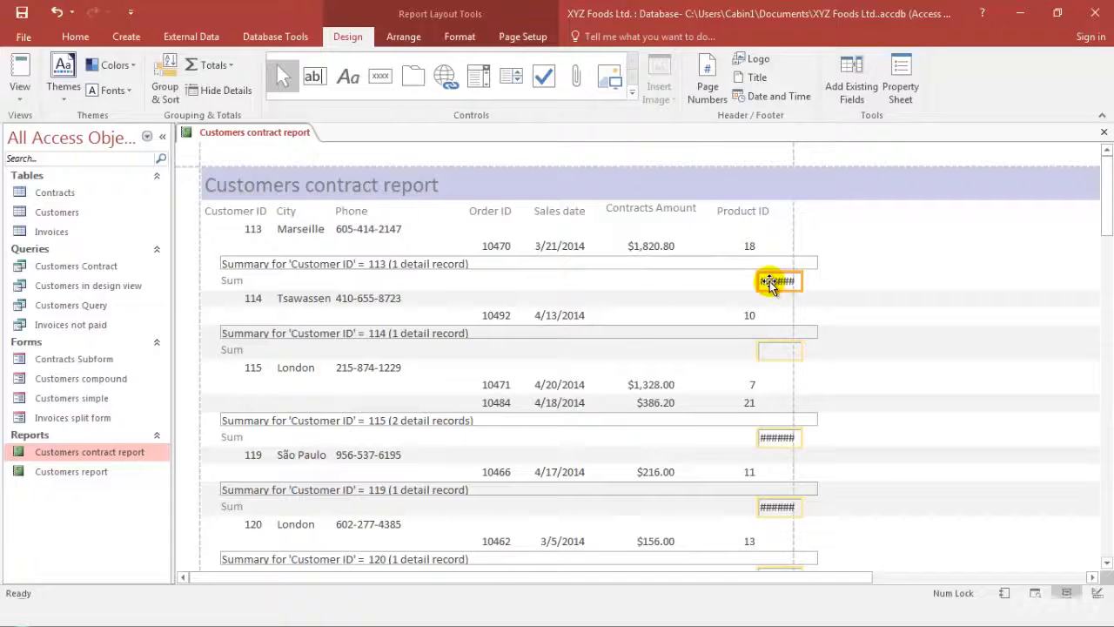
drag(751, 282, 716, 278)
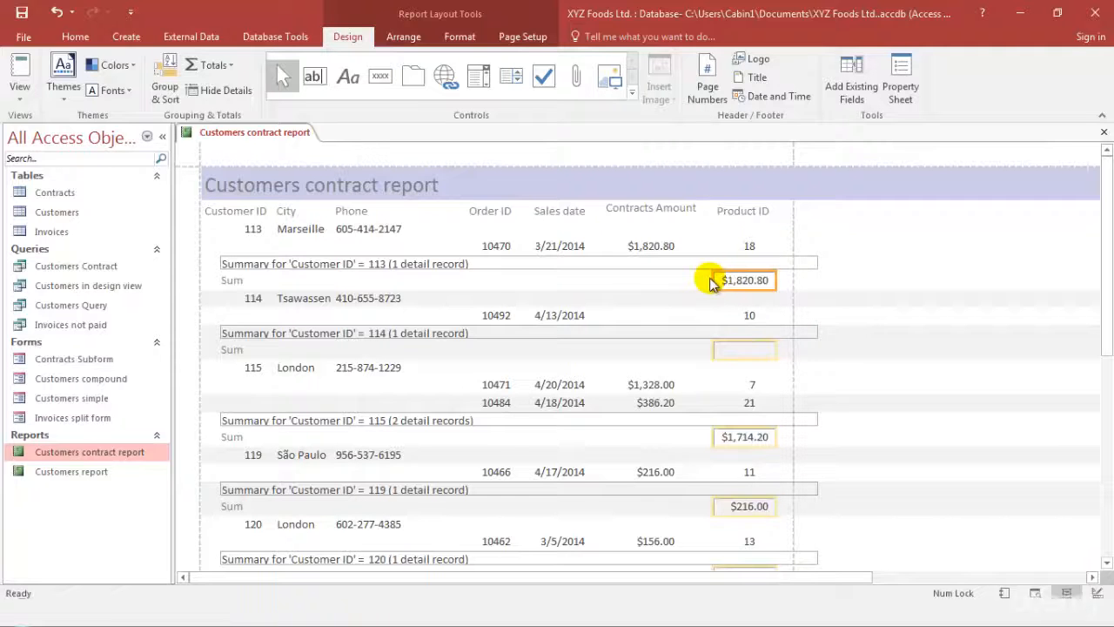
click(956, 416)
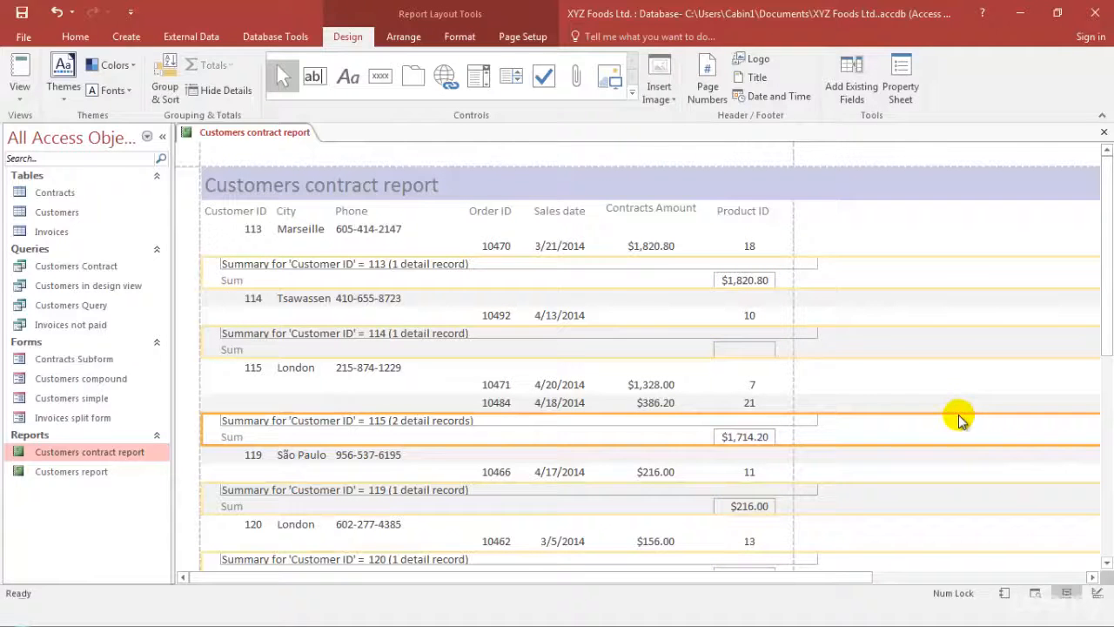
Align the Contracts Amount heading vertically with the other column headings and check the rest of the report layout
click(658, 247)
click(657, 208)
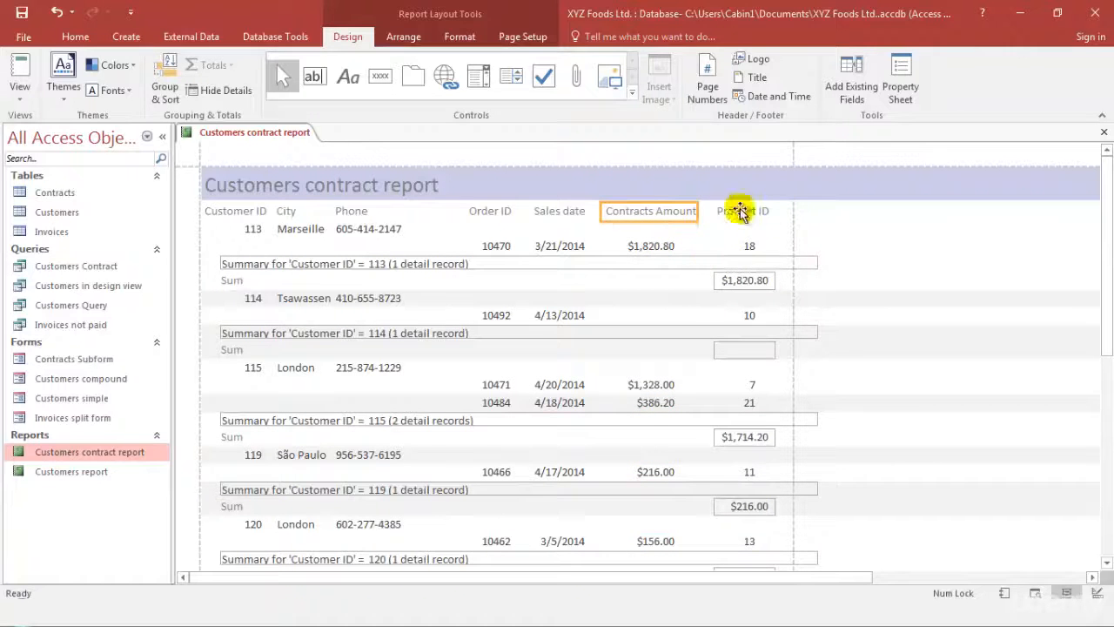
click(287, 211)
scroll(426, 345, down, 1)
scroll(427, 346, down, 5)
scroll(424, 341, up, 5)
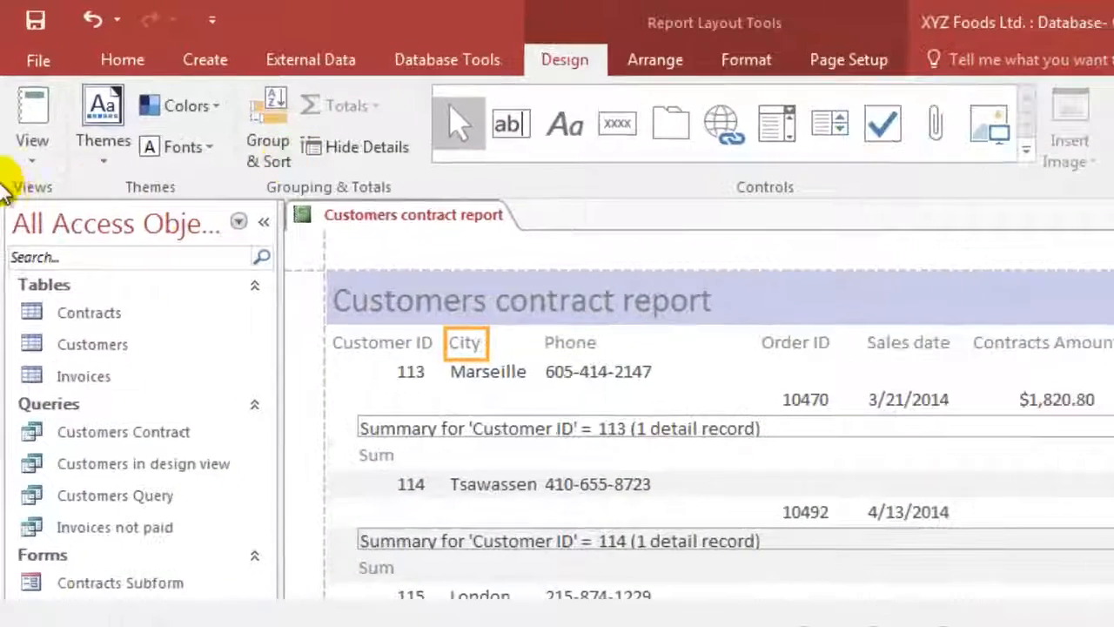
Switch Customers contract report to Report View and look through the customer records and their sums
click(20, 150)
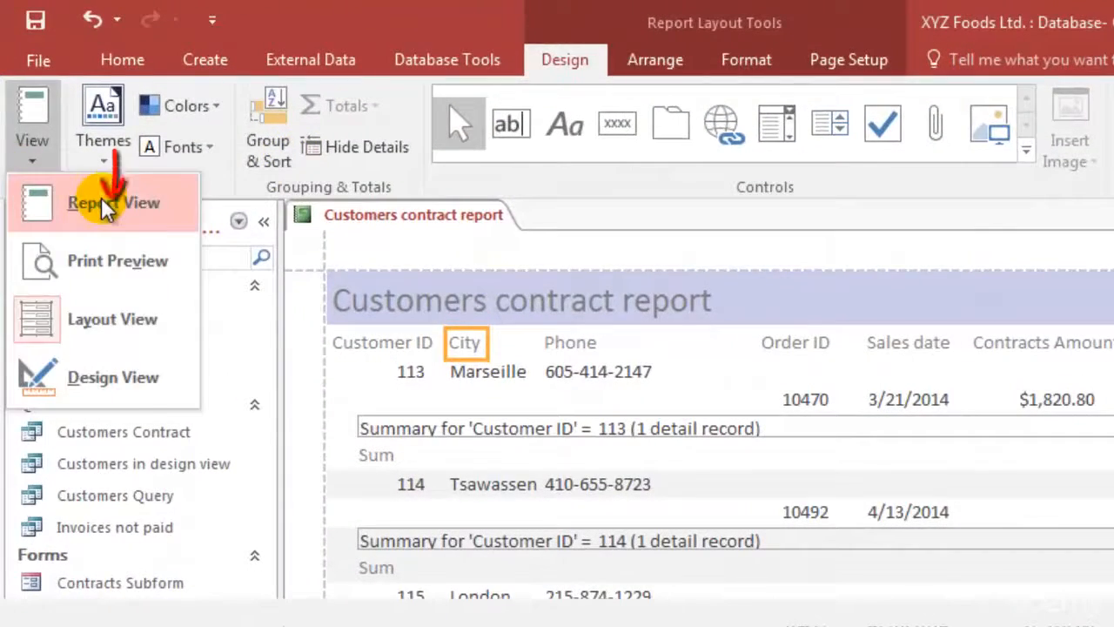
click(101, 197)
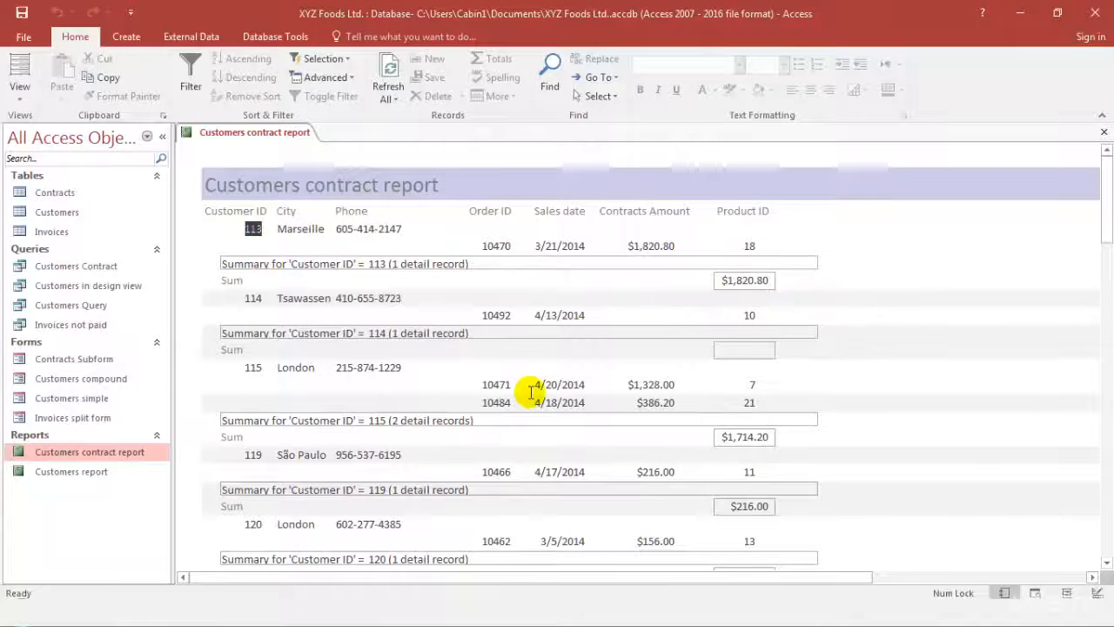
scroll(529, 391, down, 3)
scroll(522, 370, down, 2)
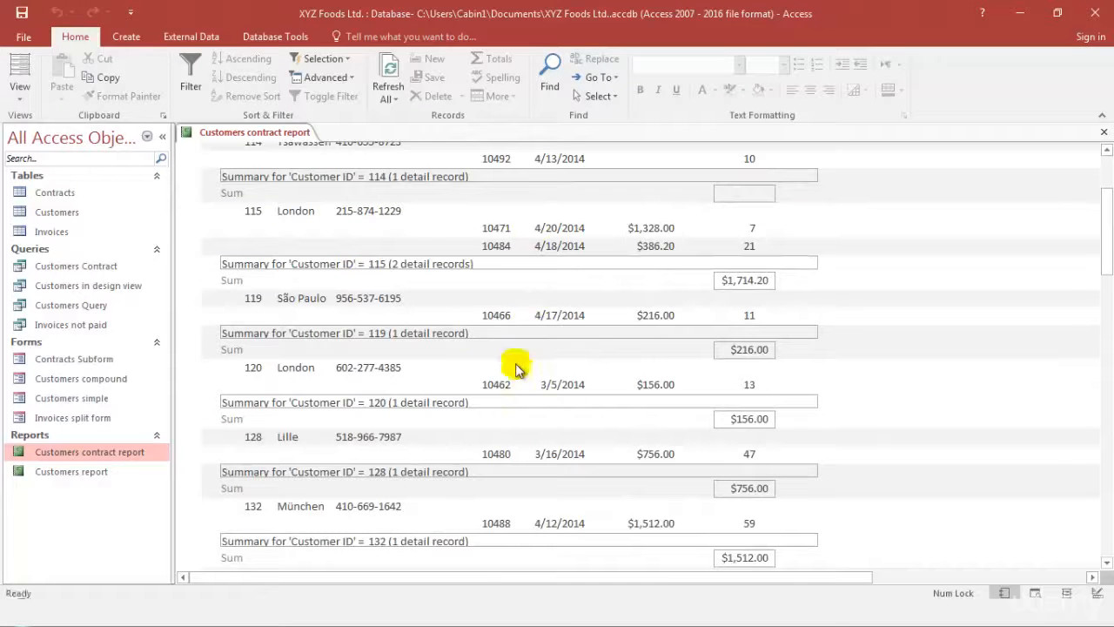
scroll(457, 344, down, 1)
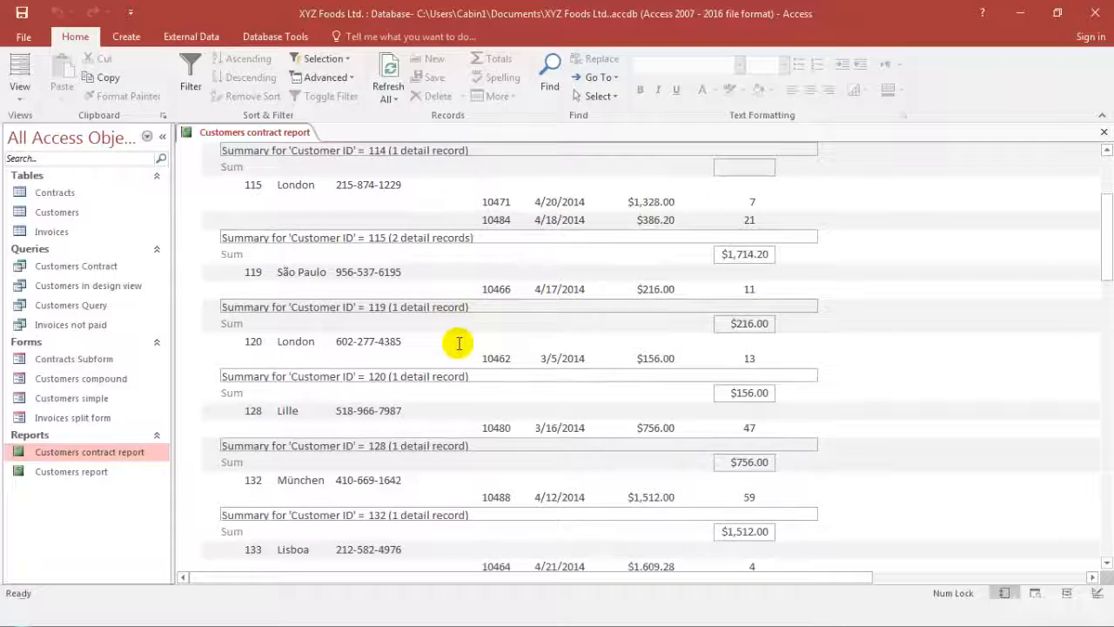
scroll(459, 344, down, 2)
scroll(458, 347, down, 3)
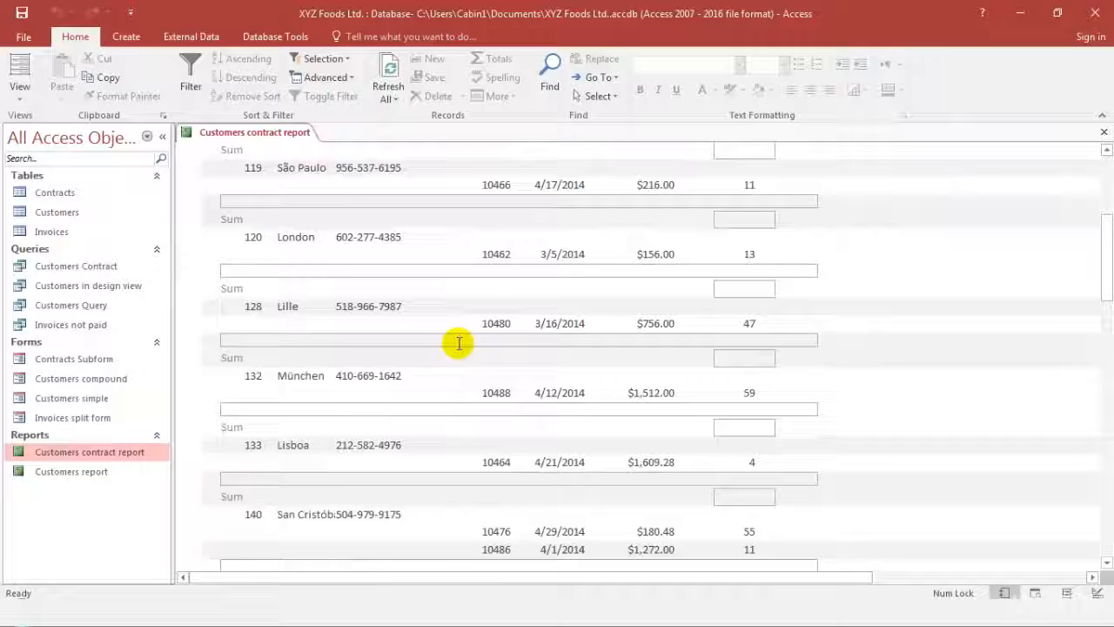
scroll(459, 343, up, 6)
scroll(459, 345, up, 2)
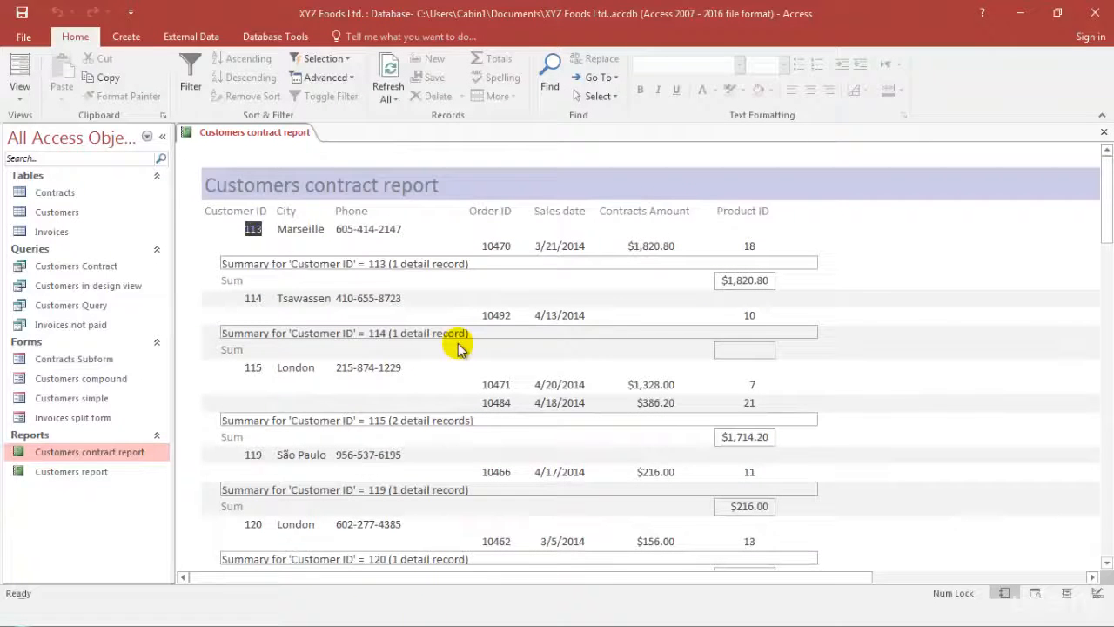
Return the report to Layout View and shorten the Customer ID summary boxes so they end inside the page margin
click(16, 91)
click(54, 197)
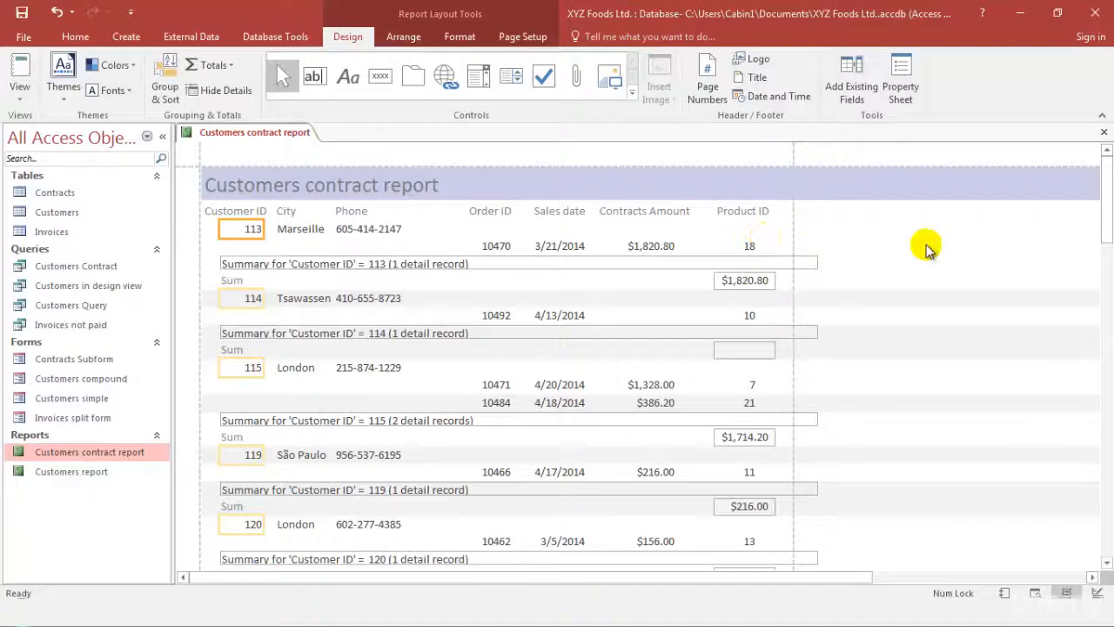
click(813, 265)
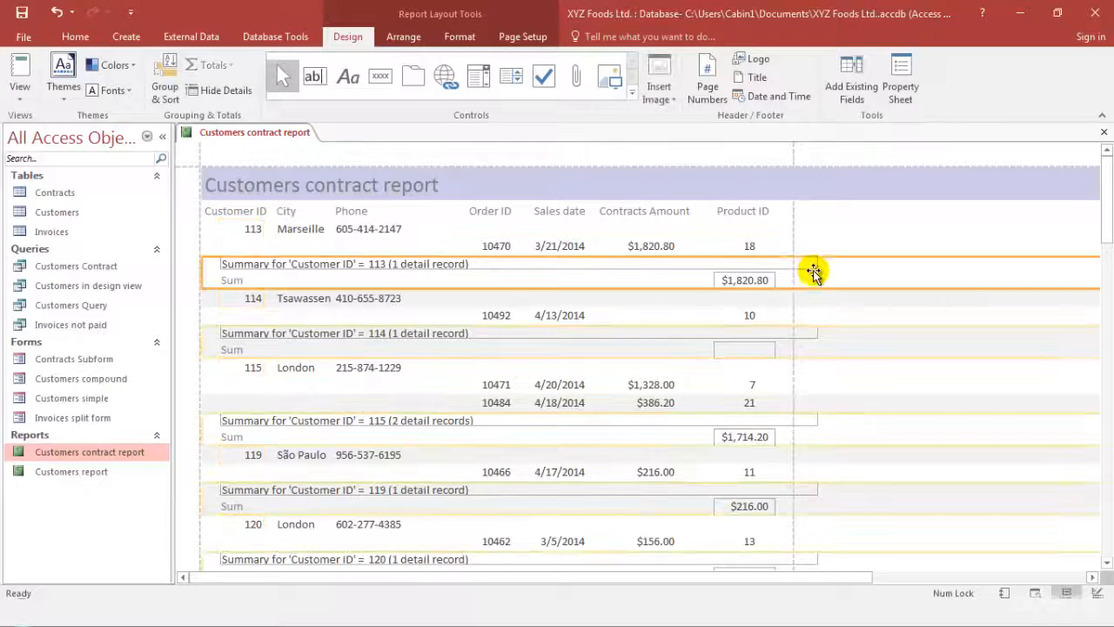
drag(819, 262, 783, 262)
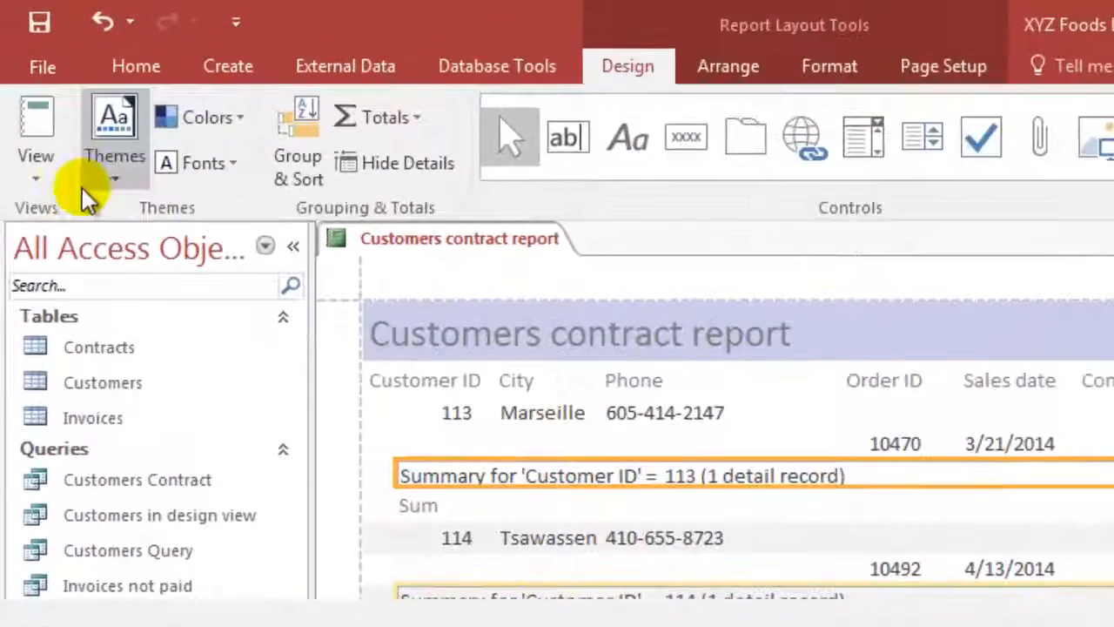
Try the green Office theme on the report, and replace it with the Integral theme
click(47, 101)
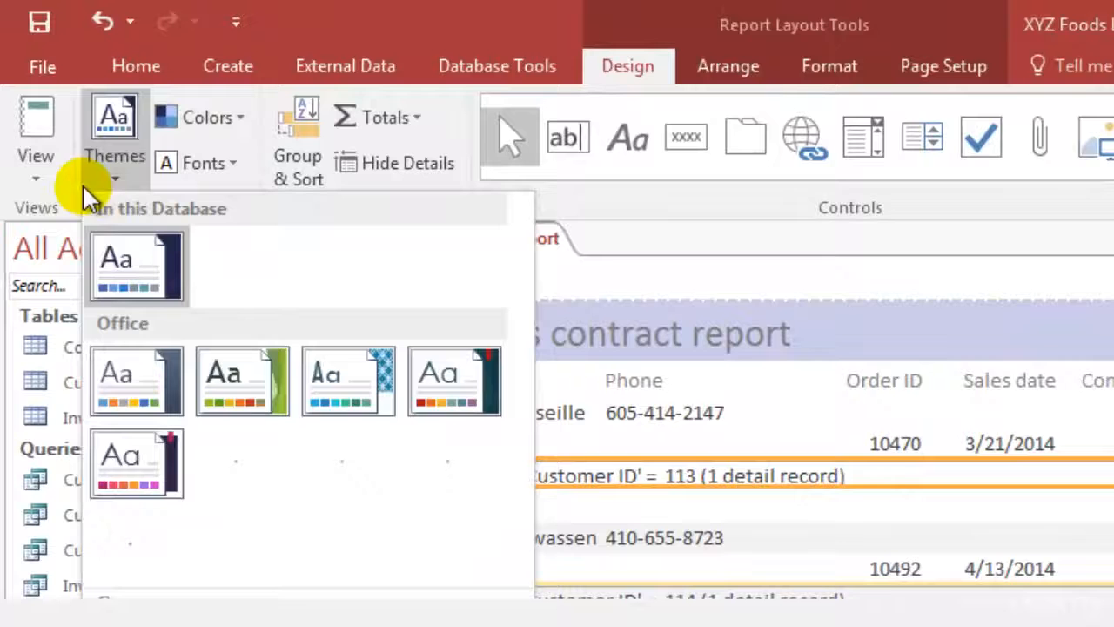
click(225, 359)
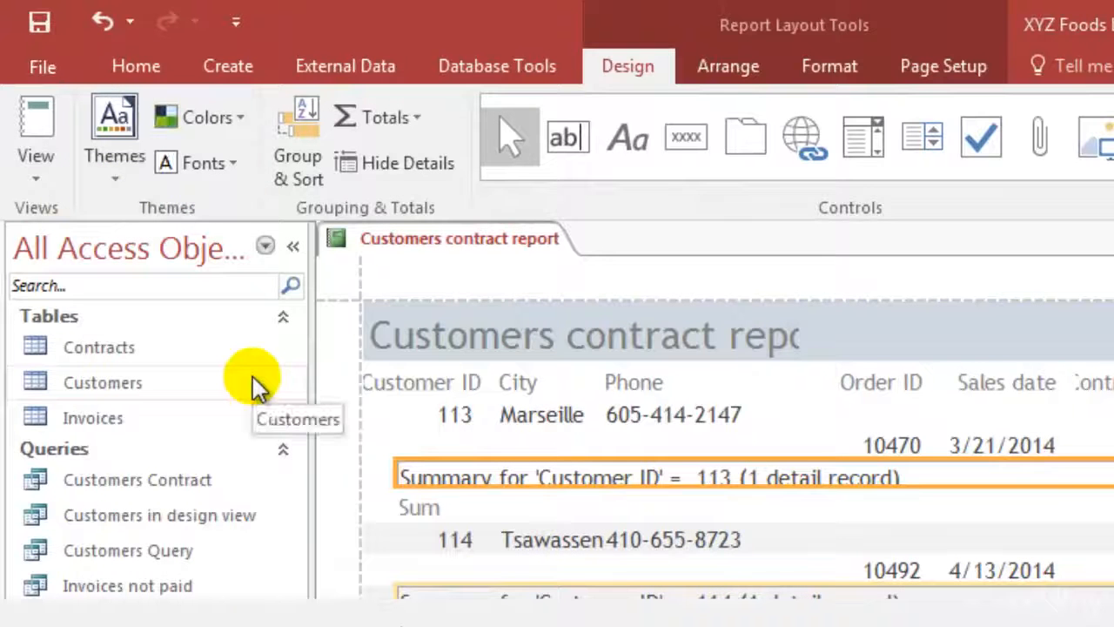
click(114, 135)
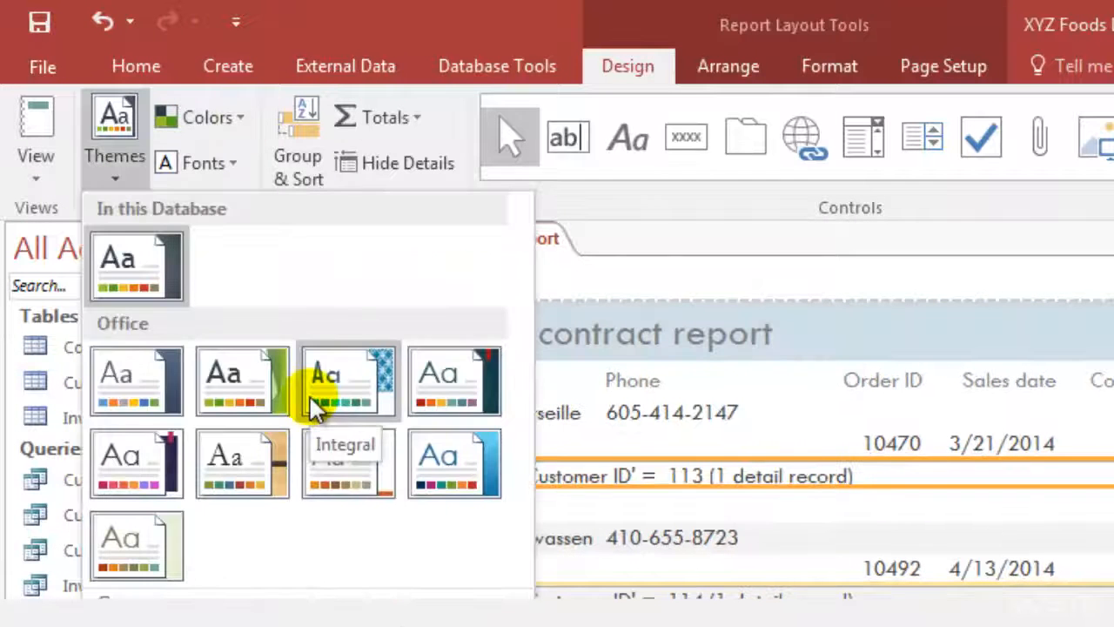
click(329, 401)
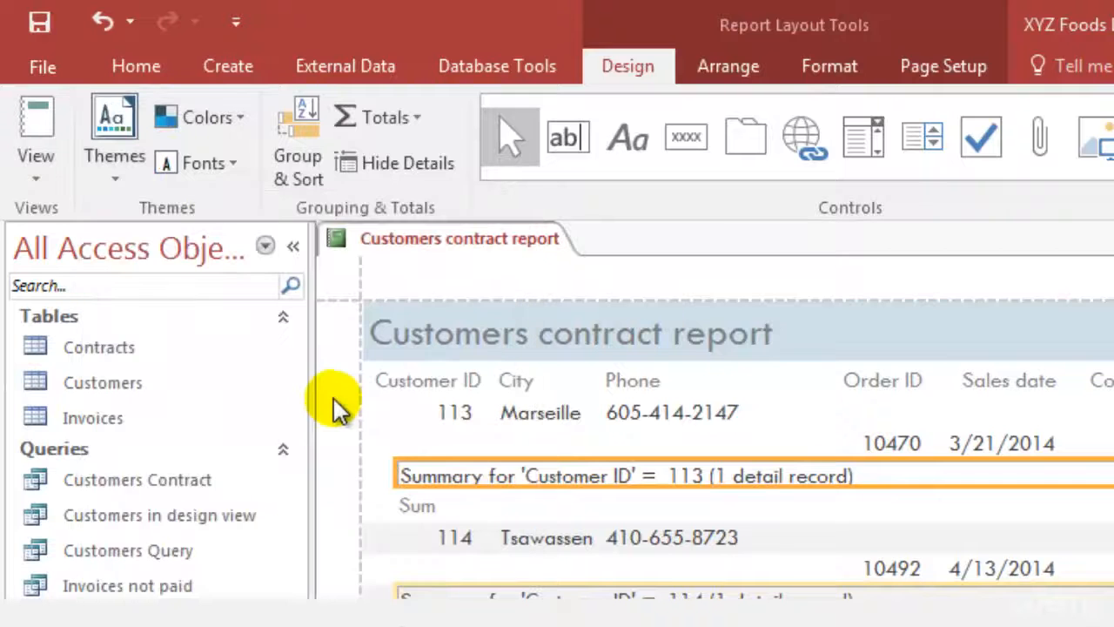
Change the report's theme fonts to the Calibri font set, keeping the theme colors as they are
click(187, 120)
click(243, 336)
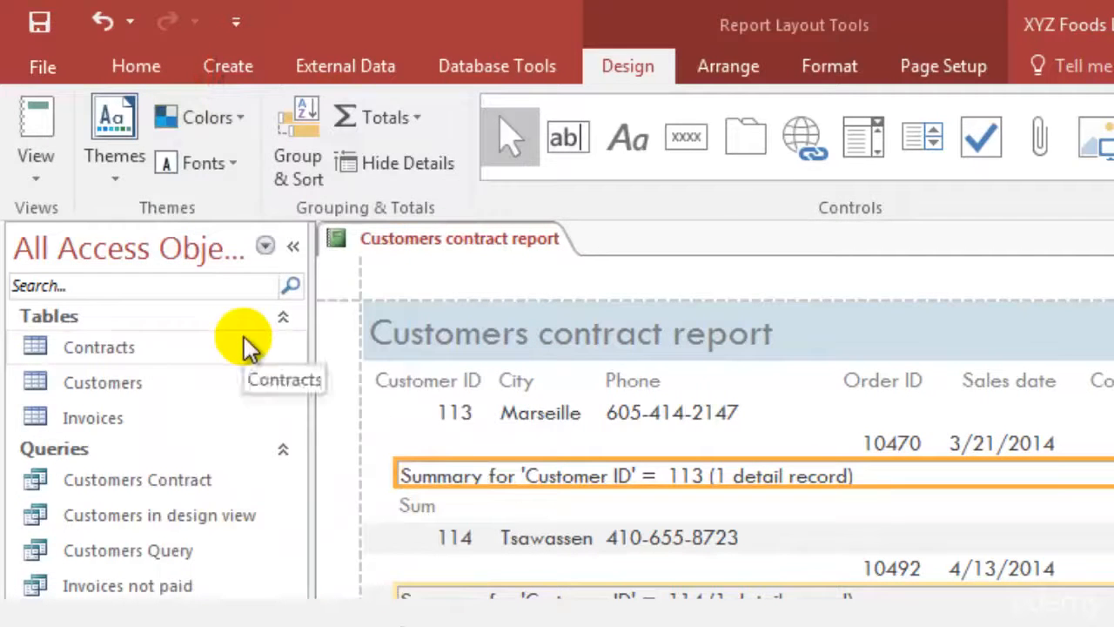
click(222, 179)
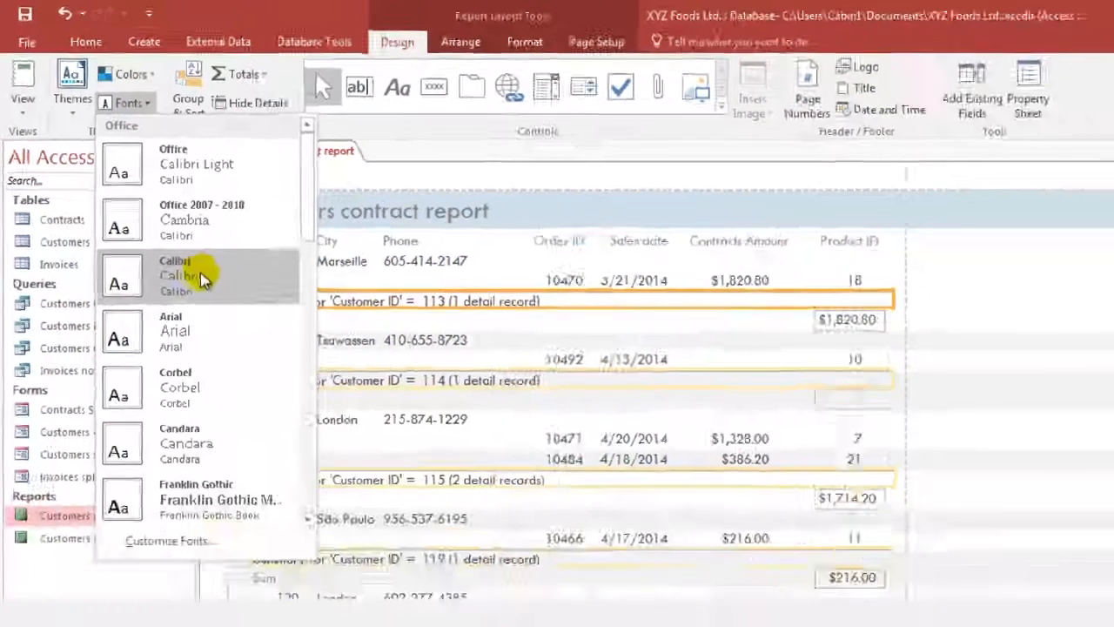
click(320, 437)
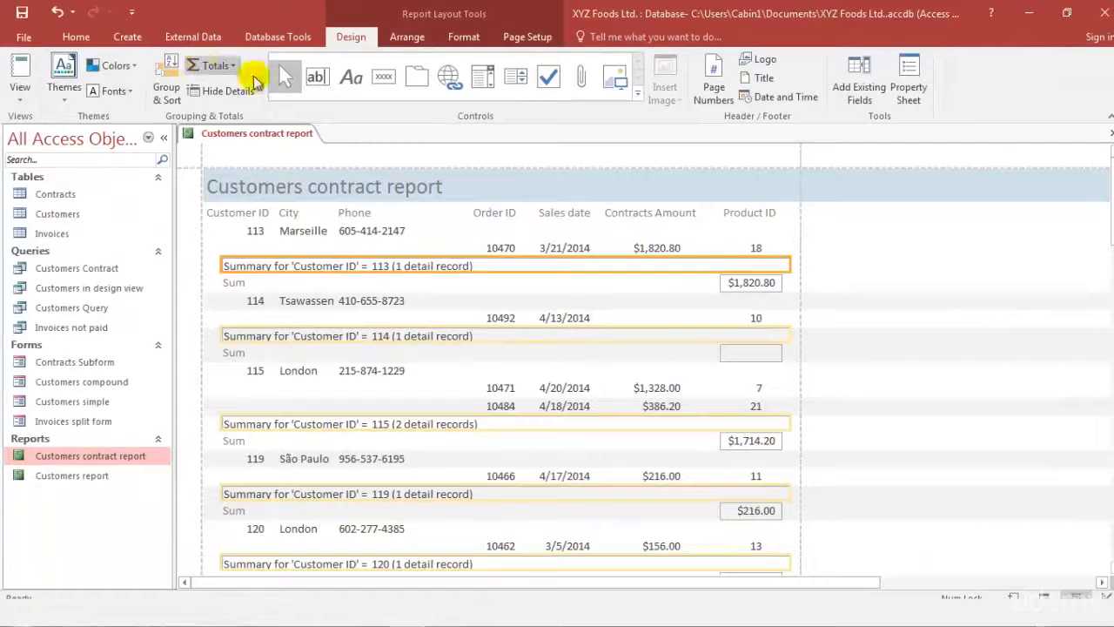
Add a title control to the report header and delete that duplicate title
click(762, 80)
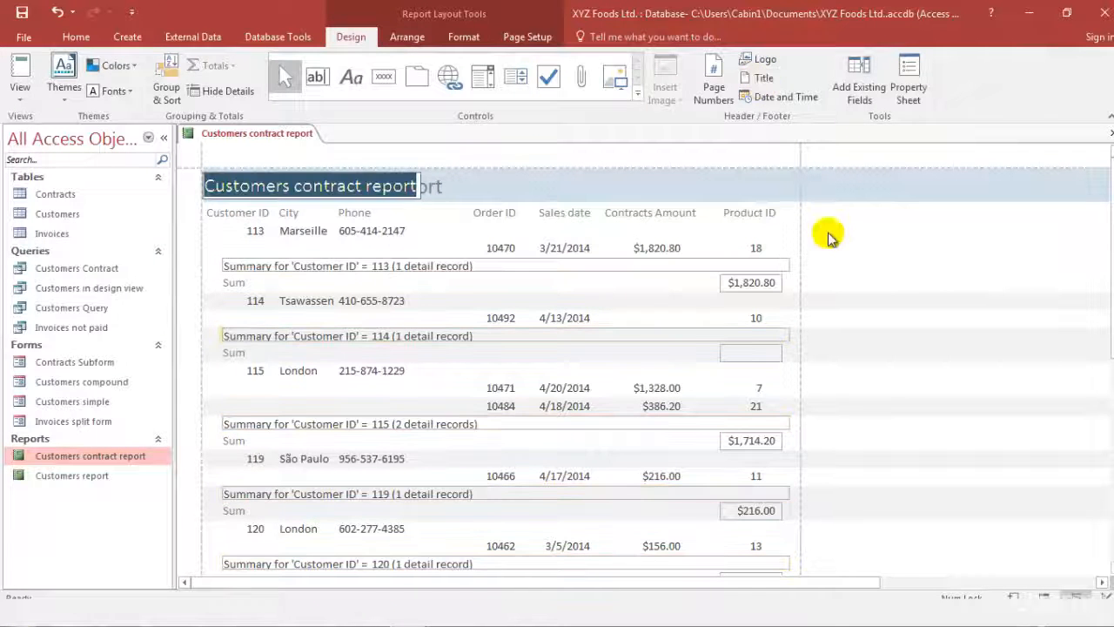
click(346, 193)
key(Delete)
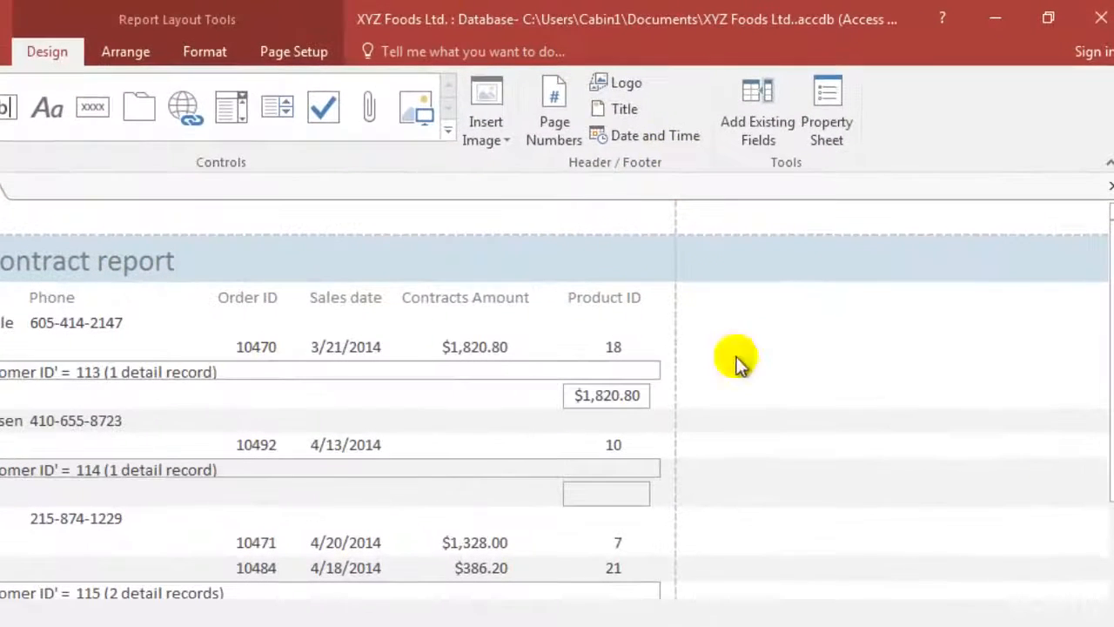
click(144, 52)
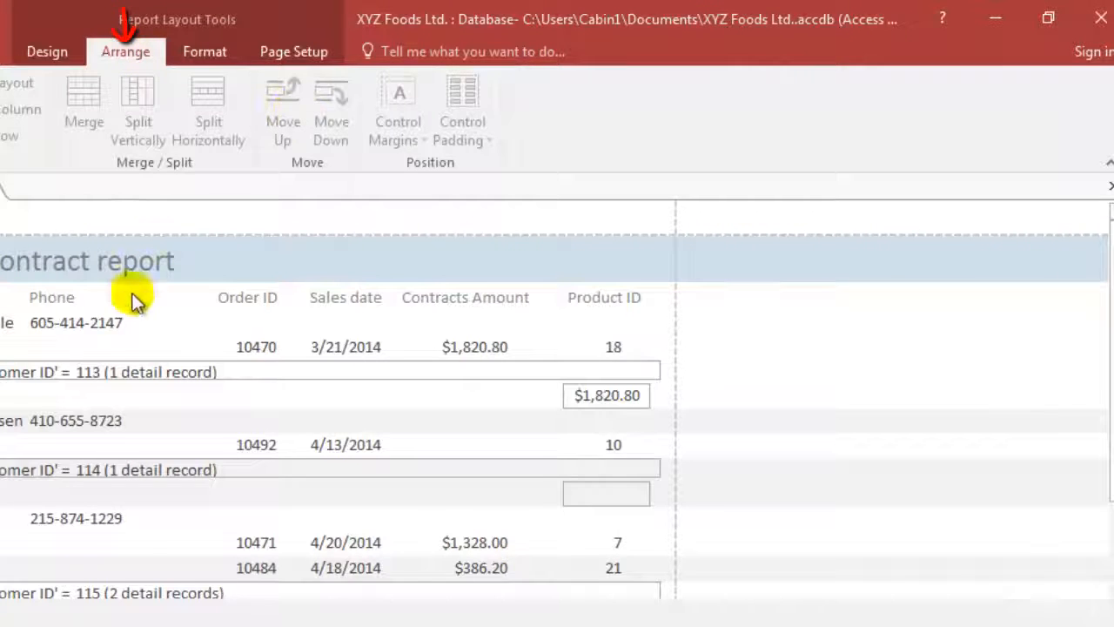
click(72, 339)
click(93, 317)
click(221, 51)
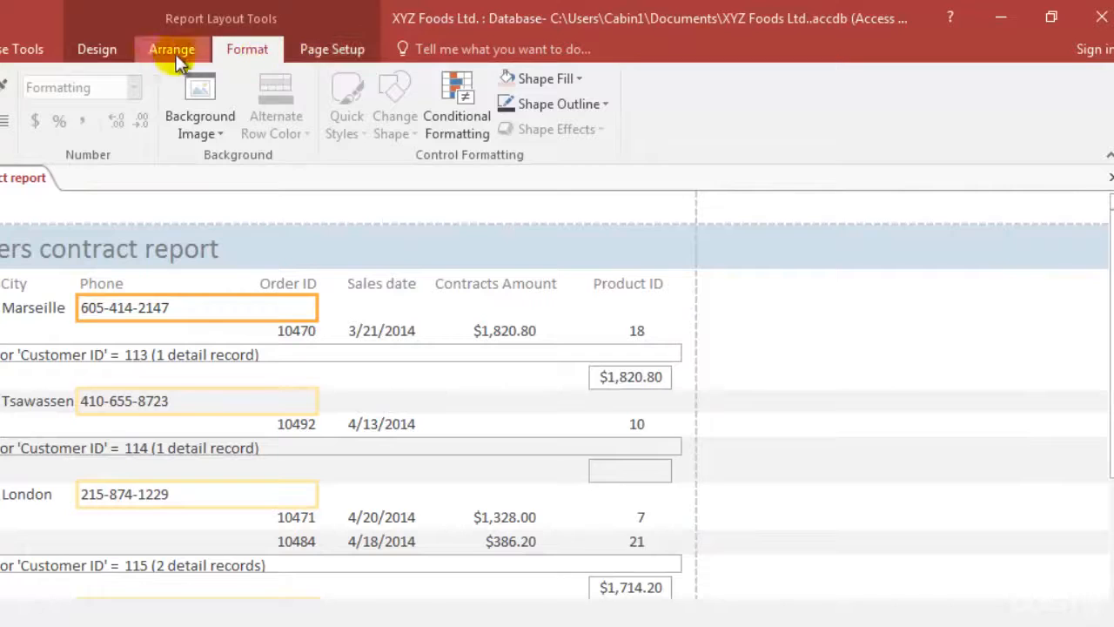
Set the report's page margins to Normal
click(300, 50)
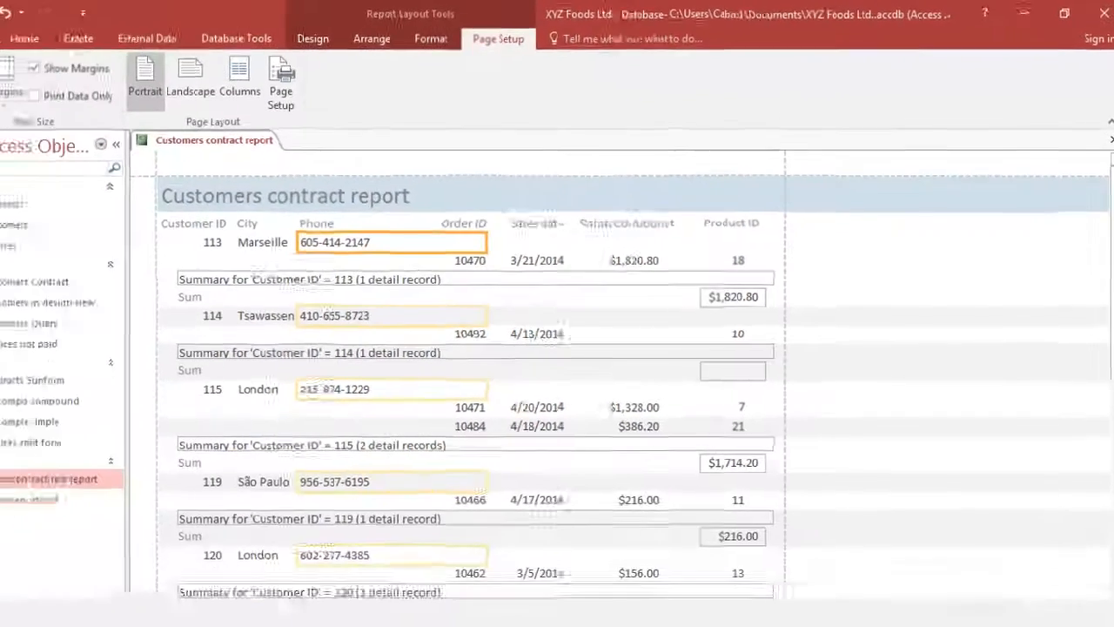
click(27, 149)
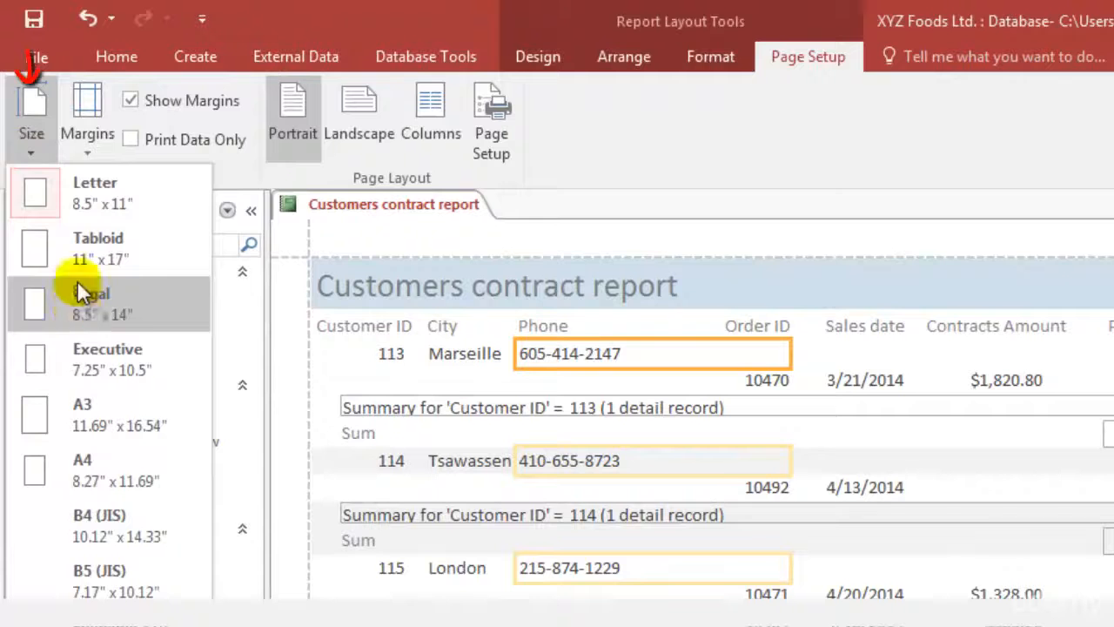
click(98, 145)
click(118, 192)
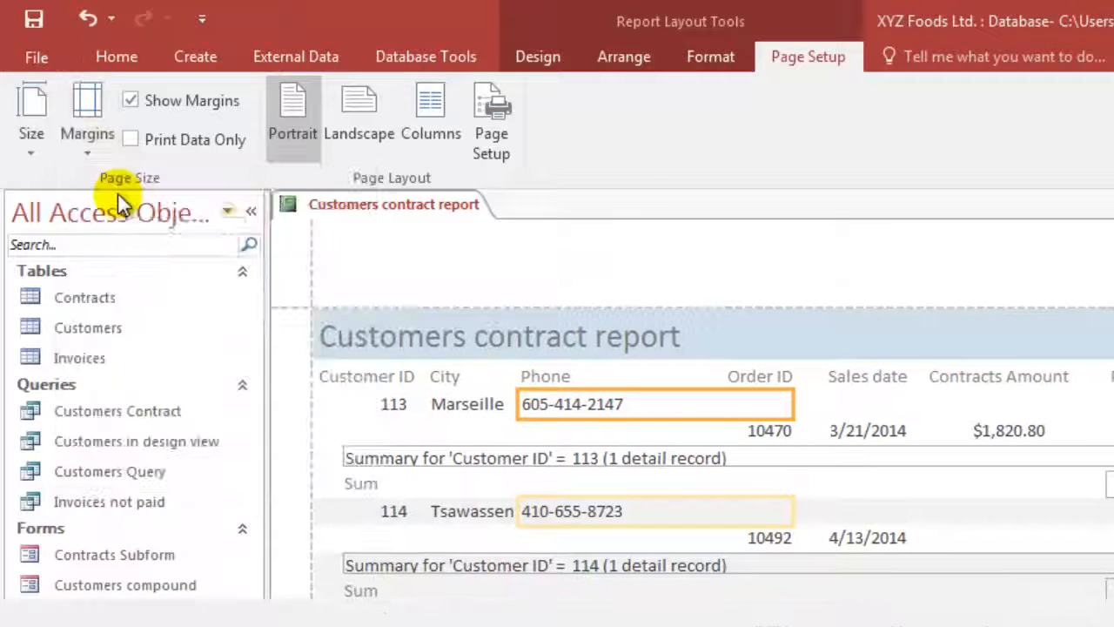
Try the Wide and Narrow page margins on the report, and restore the Normal margins
click(99, 142)
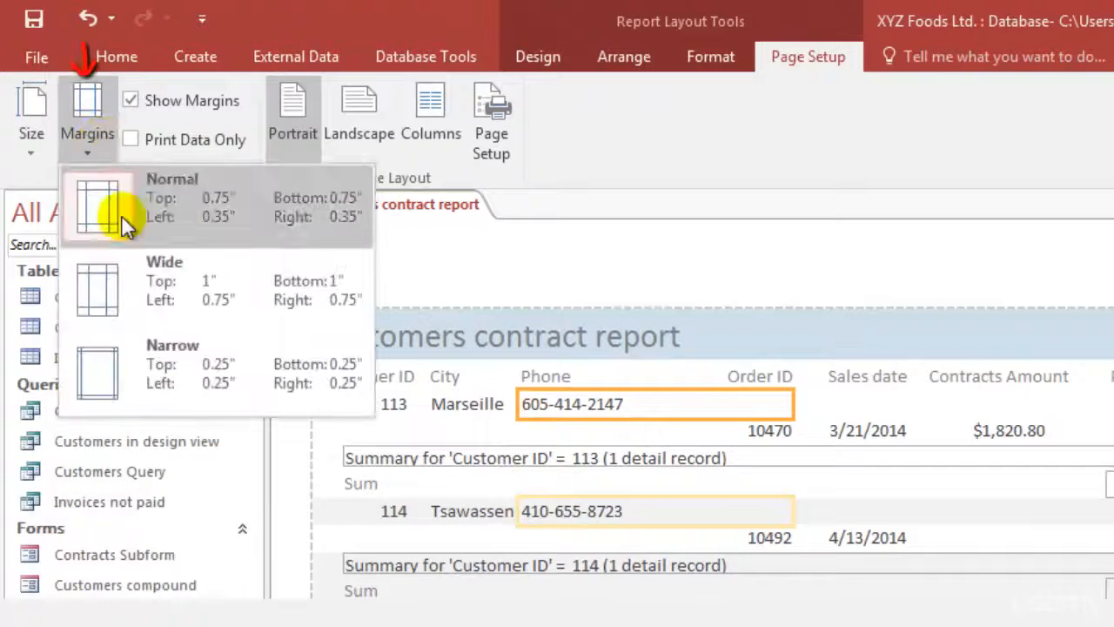
click(136, 272)
click(98, 142)
click(96, 376)
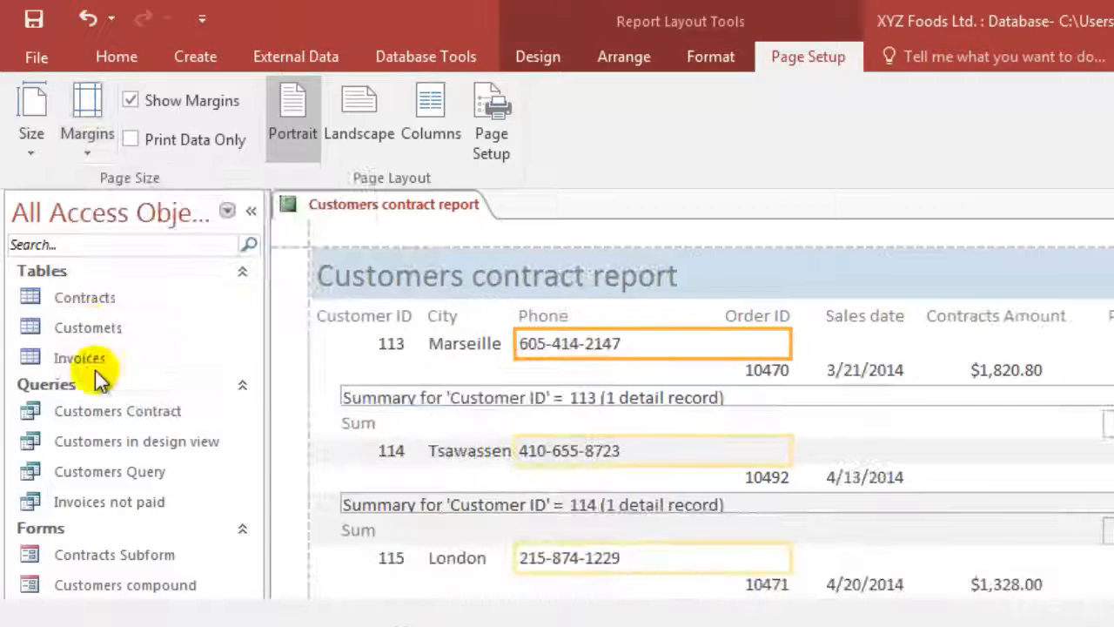
click(96, 121)
click(135, 231)
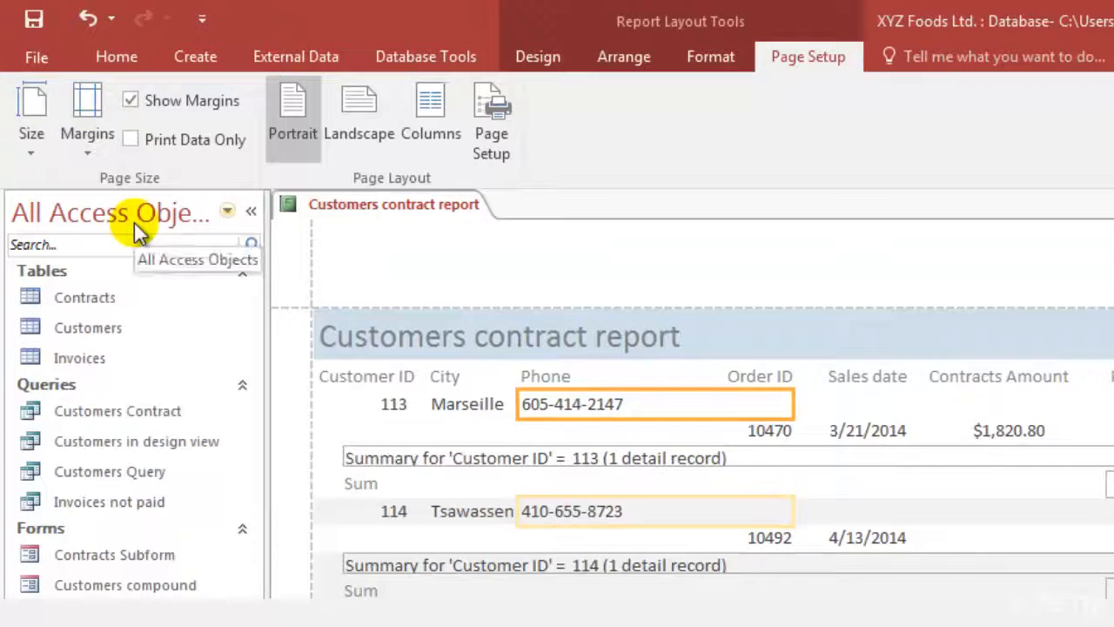
Switch the report page to landscape orientation, and return it to portrait
click(351, 130)
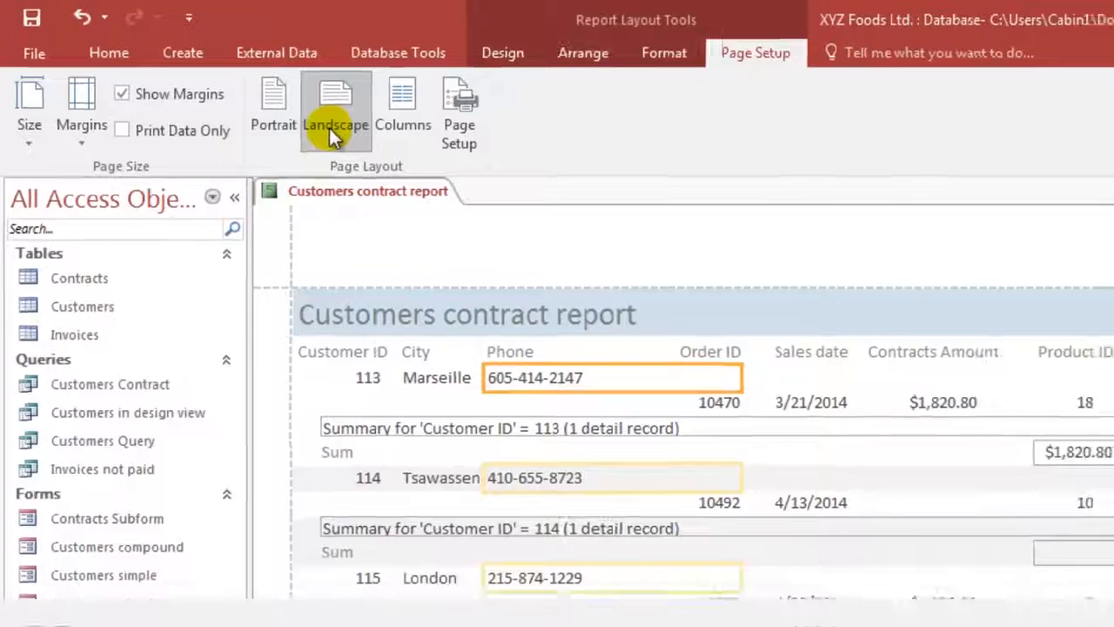
click(229, 90)
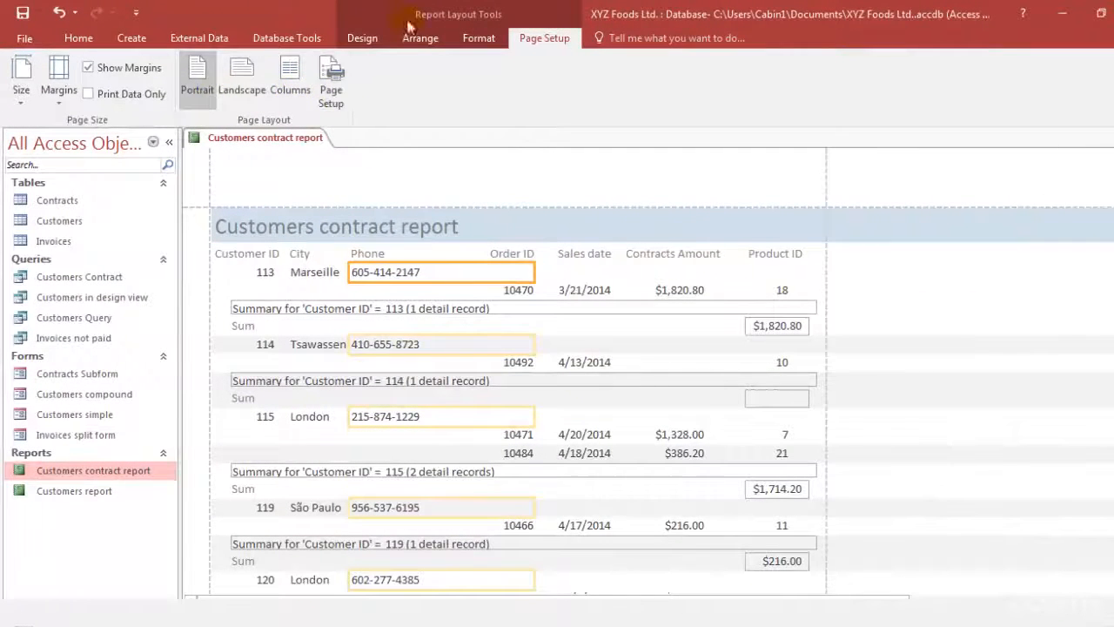
Open Customers contract report in Design View to examine its sections, and return it to Layout View
click(361, 38)
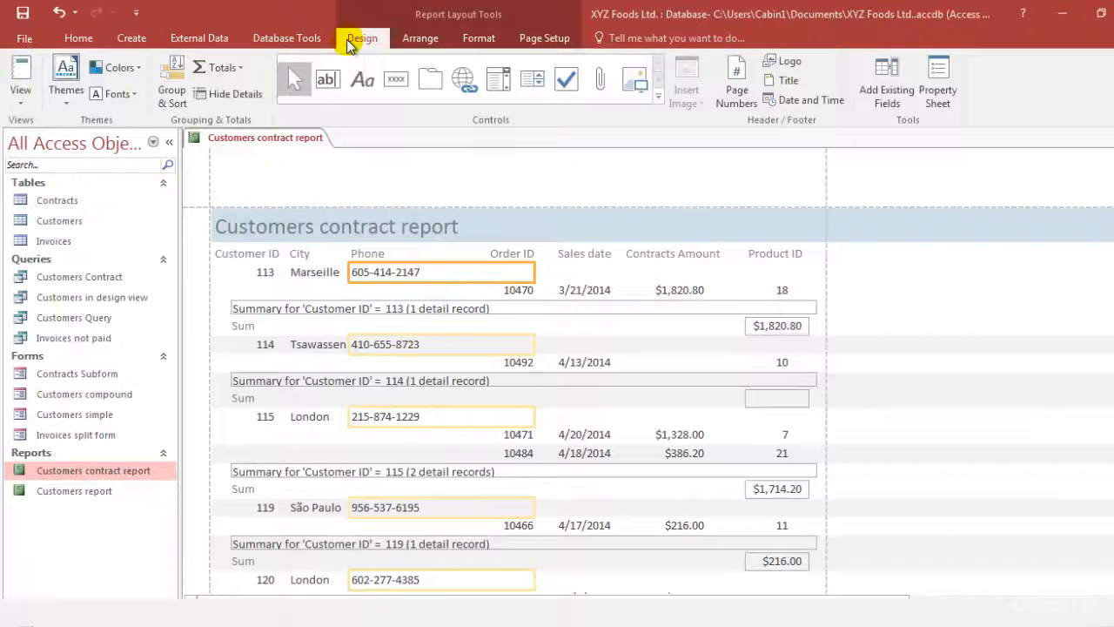
right_click(120, 470)
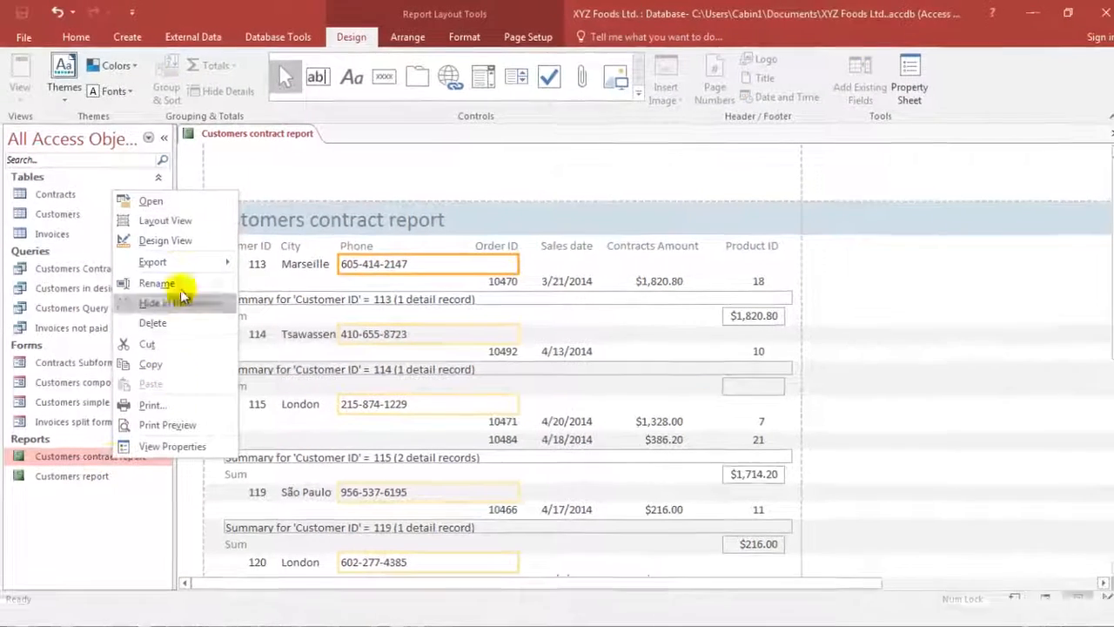
click(185, 241)
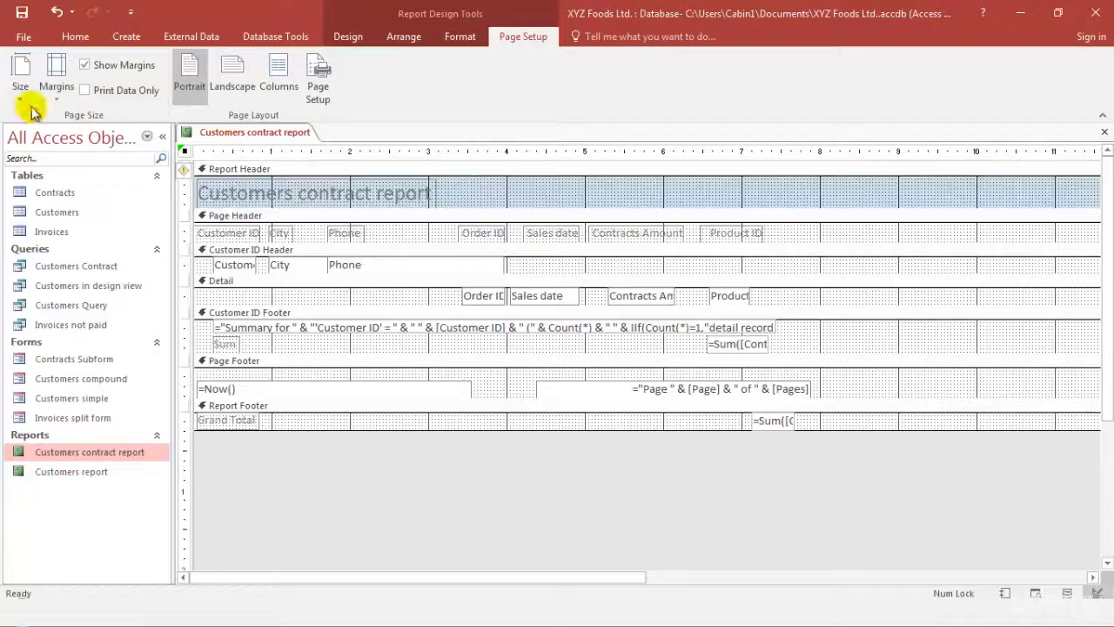
click(349, 35)
click(19, 94)
click(70, 194)
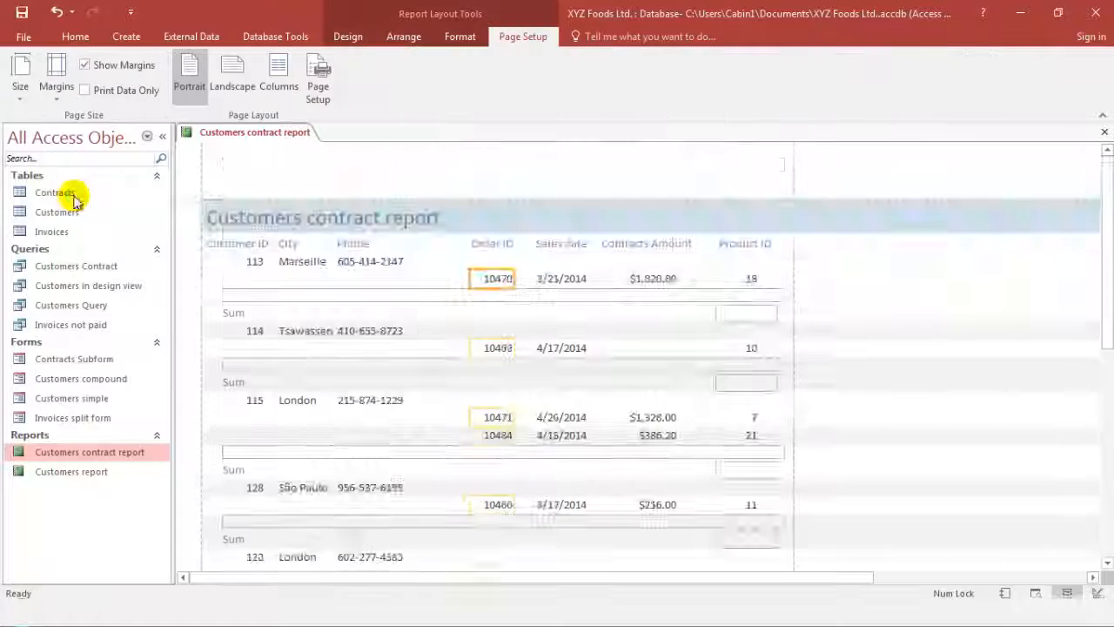
scroll(643, 464, down, 3)
scroll(642, 464, up, 3)
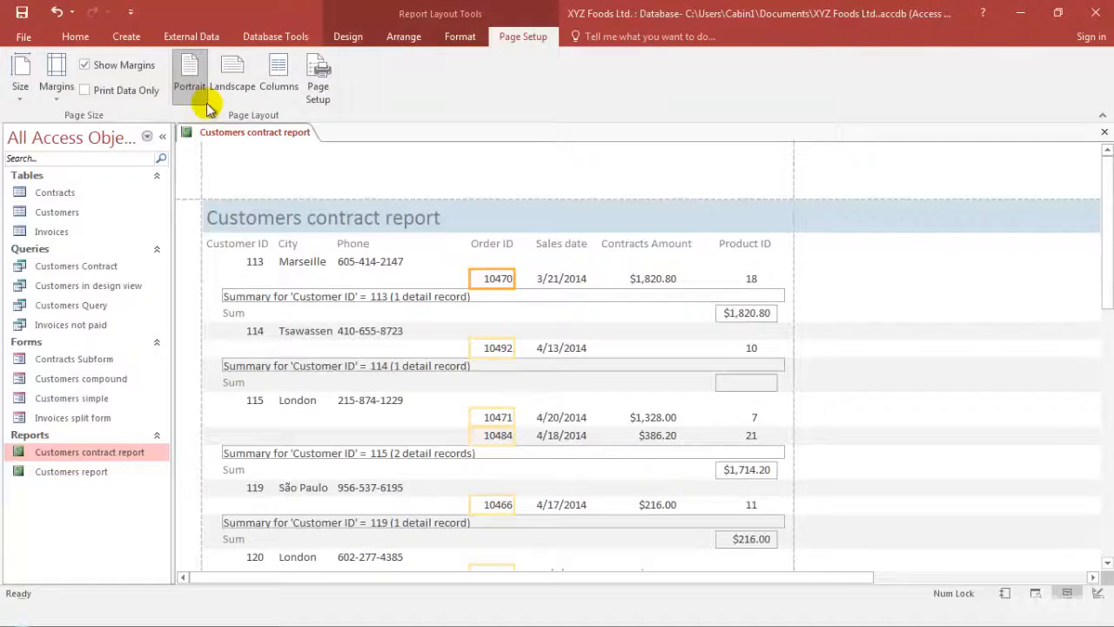
Open Customers contract report in Print Preview and look through the first page down to its footer
click(341, 43)
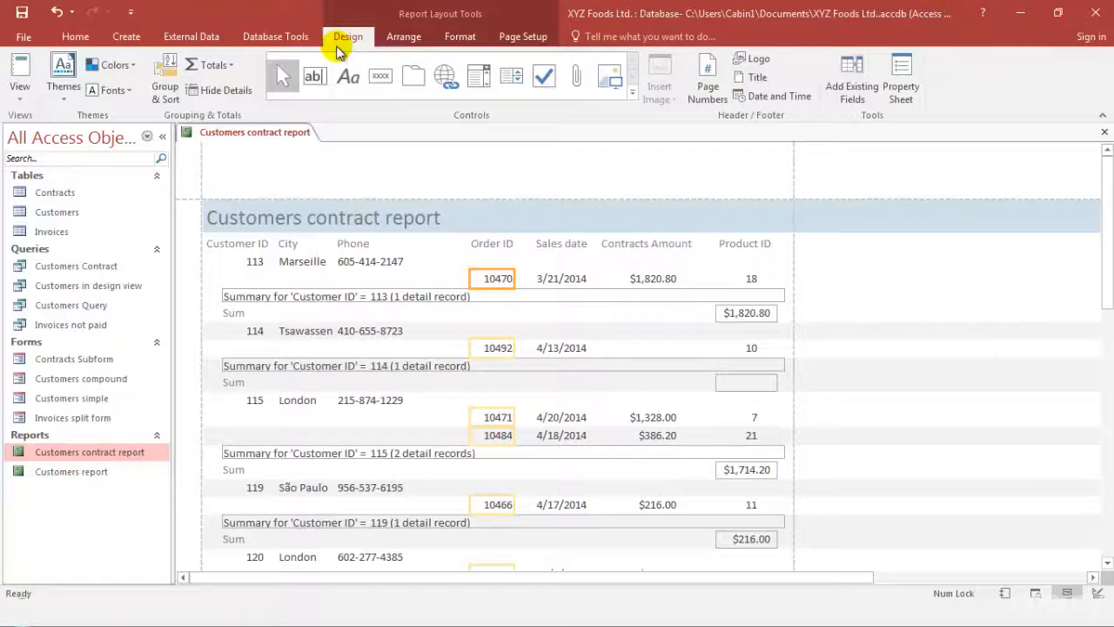
click(20, 94)
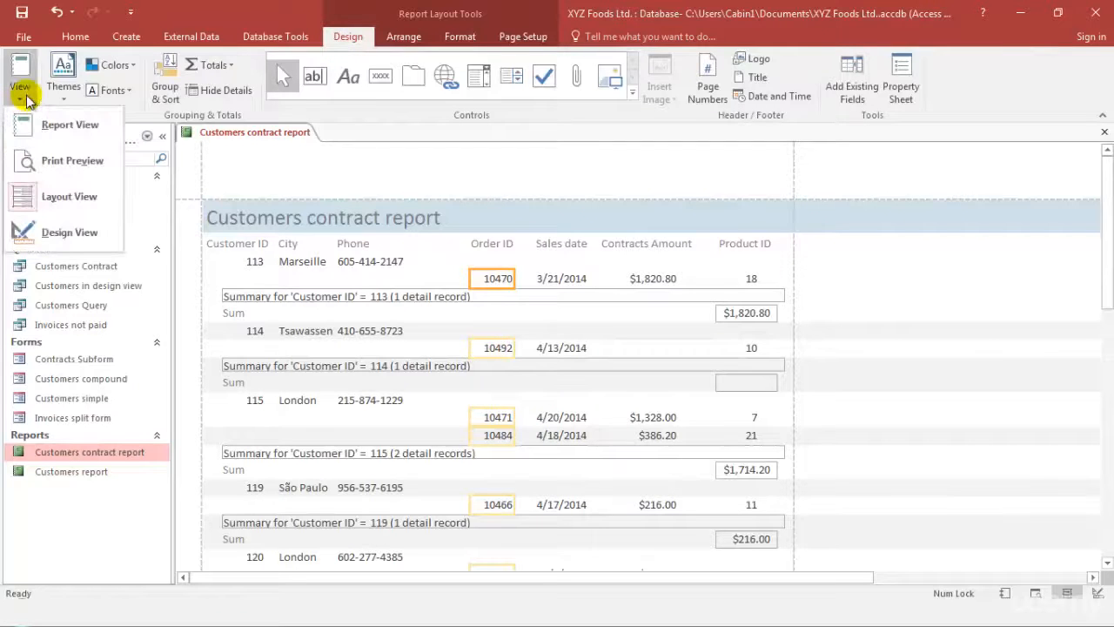
click(86, 165)
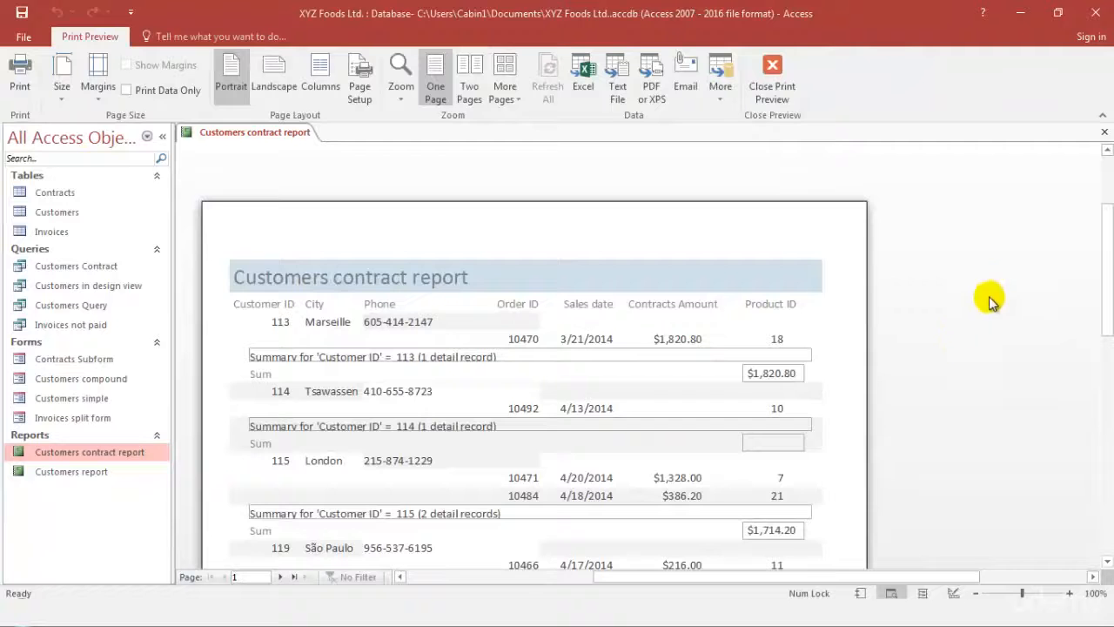
scroll(965, 365, down, 1)
scroll(964, 364, down, 10)
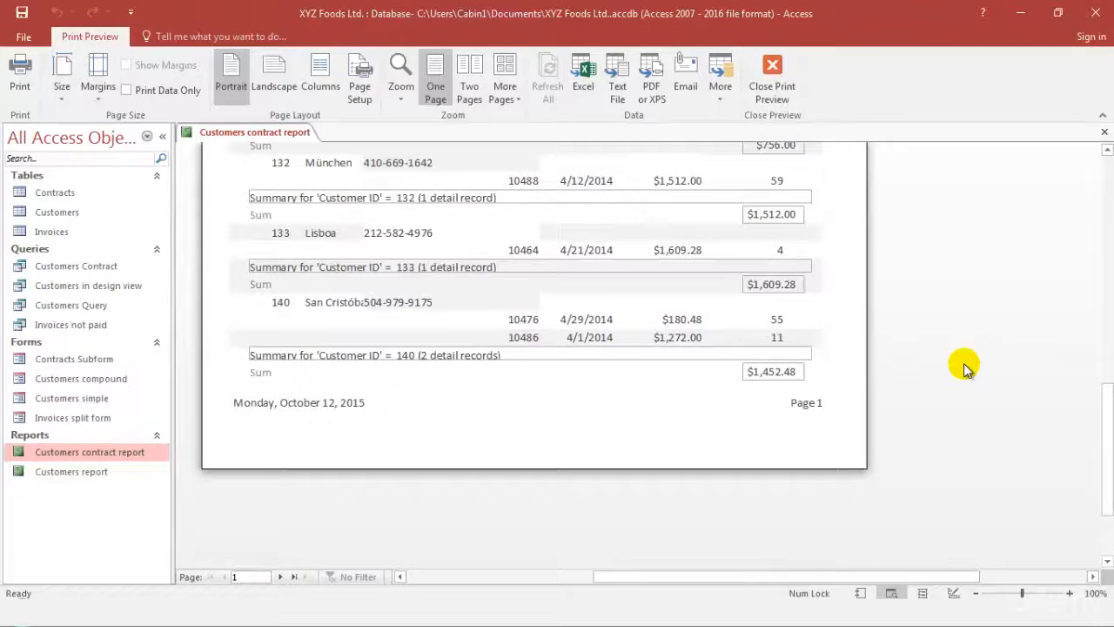
scroll(964, 363, up, 10)
scroll(963, 363, down, 2)
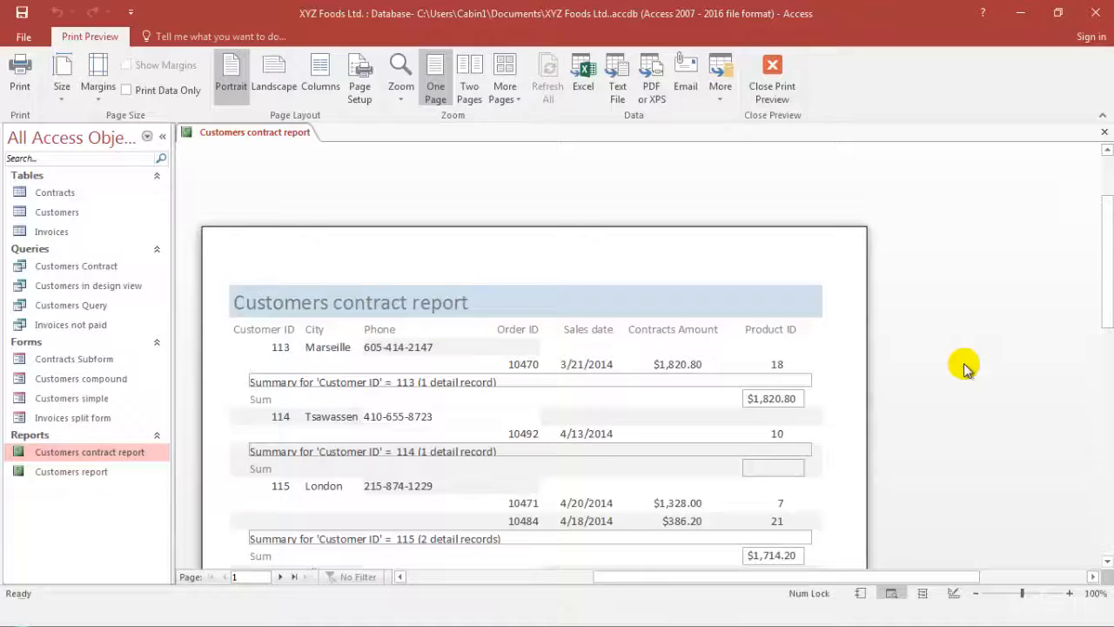
scroll(964, 369, down, 1)
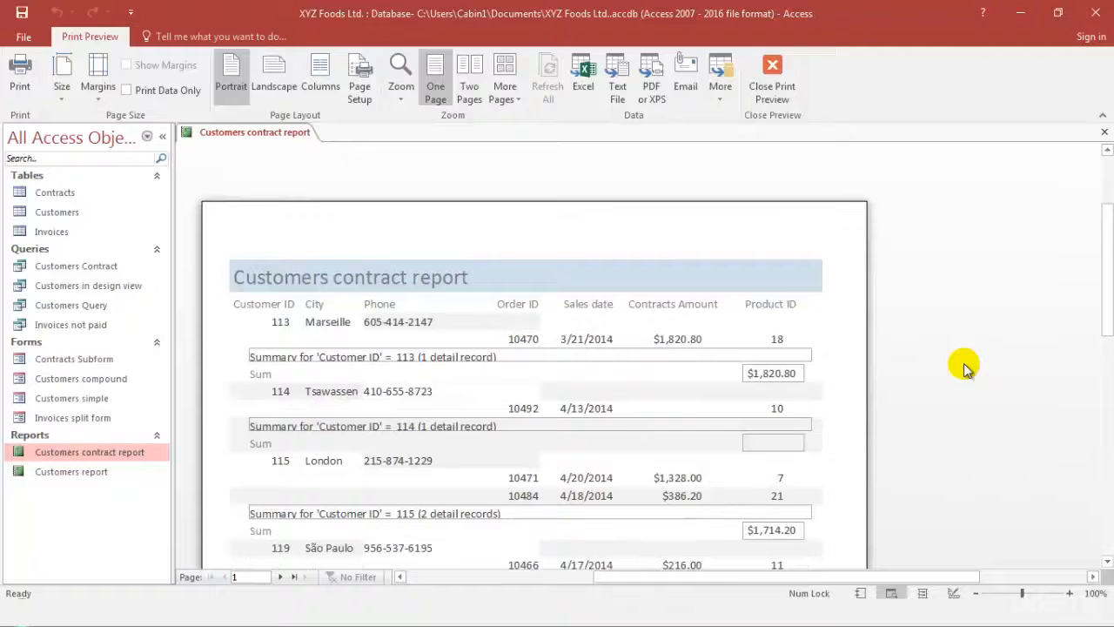